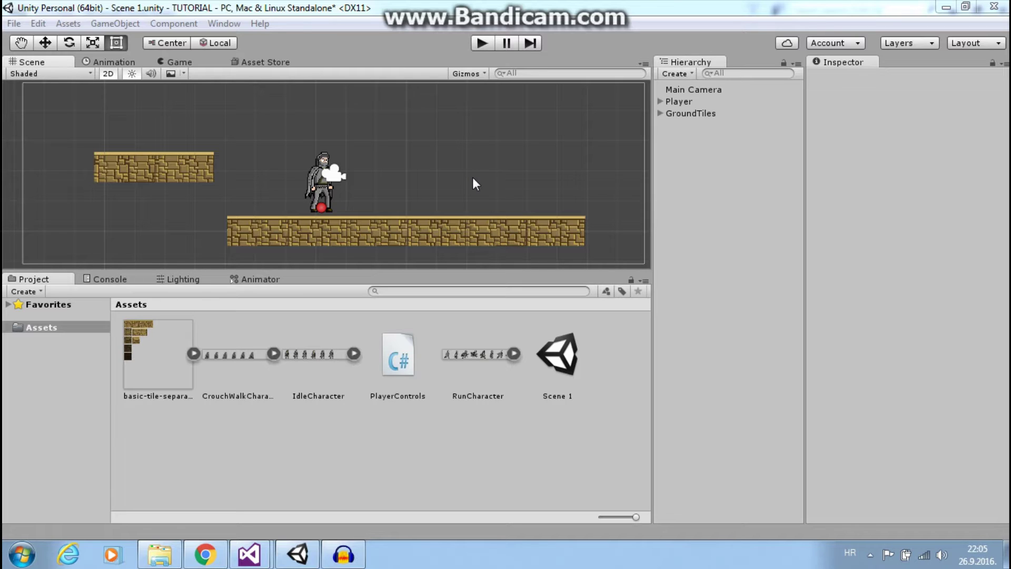
- Show the Animation window in place of the Scene view, then dismiss the Window menu
{"action": "left_click", "coordinate": [113, 62]}
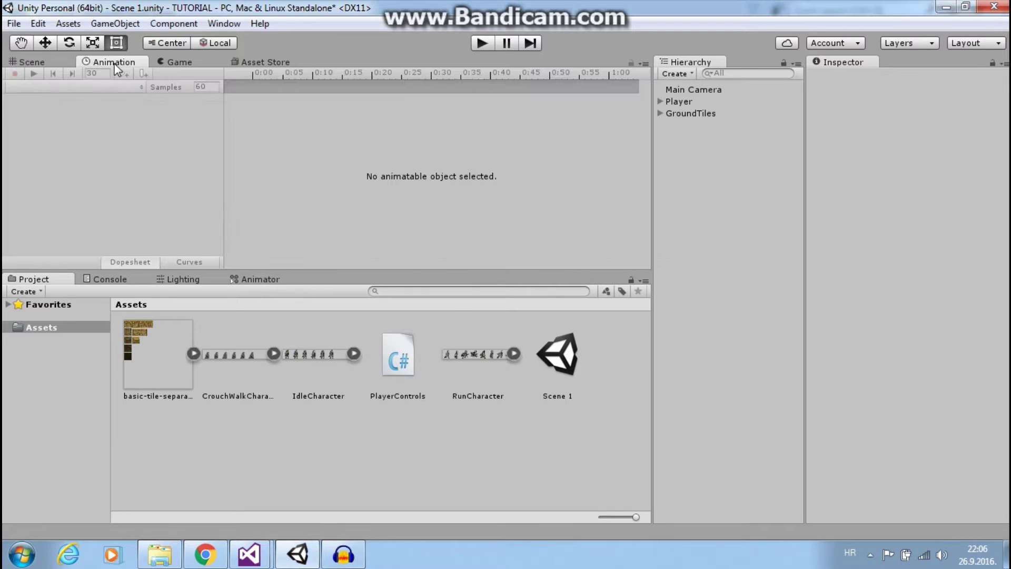
{"action": "left_click", "coordinate": [224, 23]}
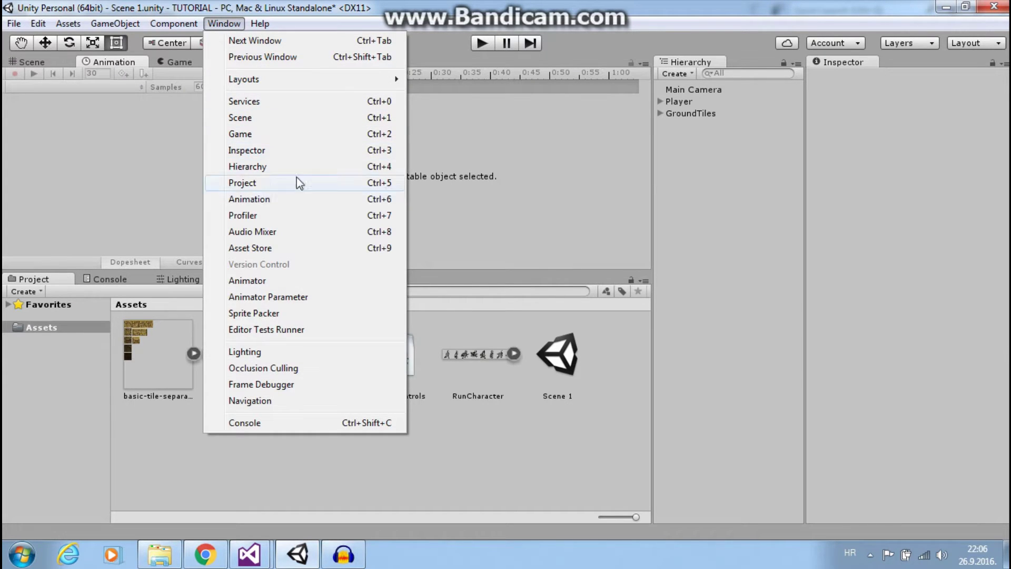
{"action": "left_click", "coordinate": [135, 112]}
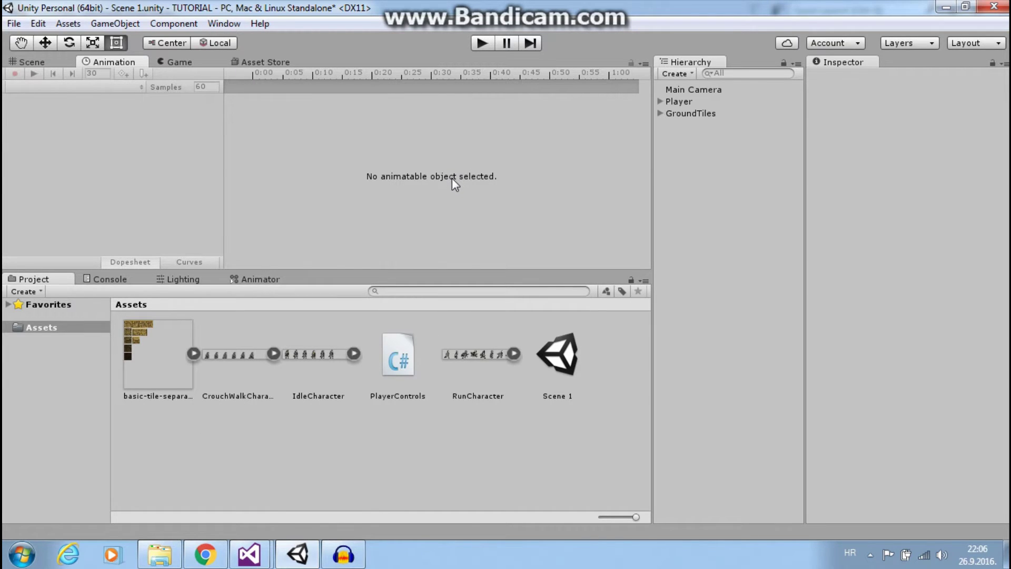
- With Player selected, create a new animation clip and save it as Idle
{"action": "left_click", "coordinate": [671, 104]}
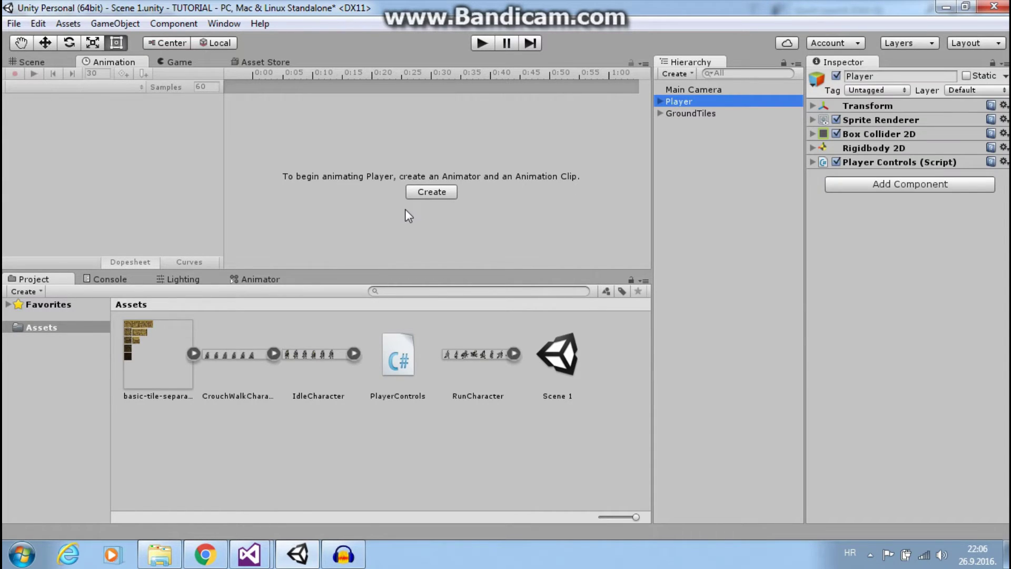
{"action": "left_click", "coordinate": [427, 192]}
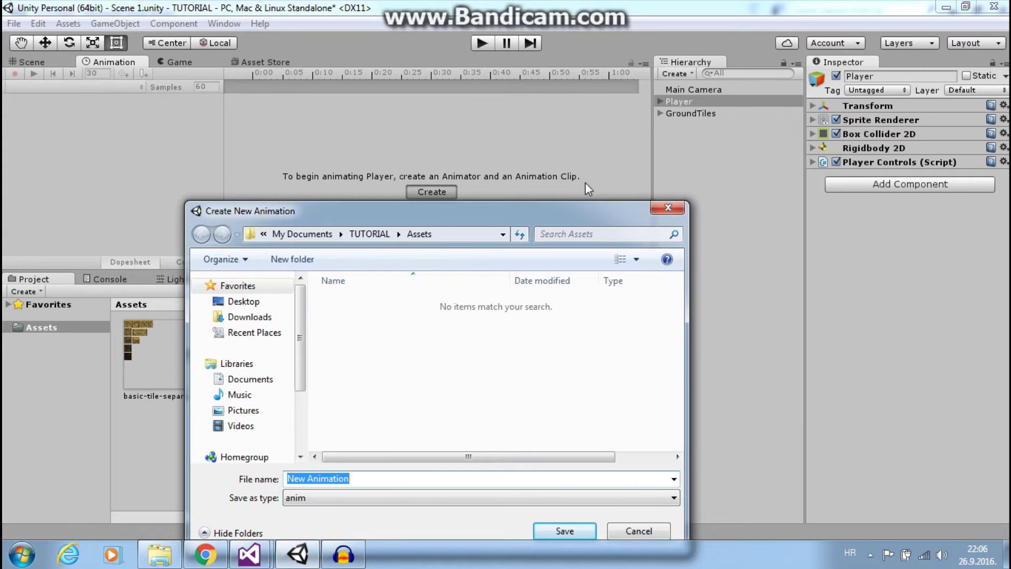
{"action": "type", "text": "Idle"}
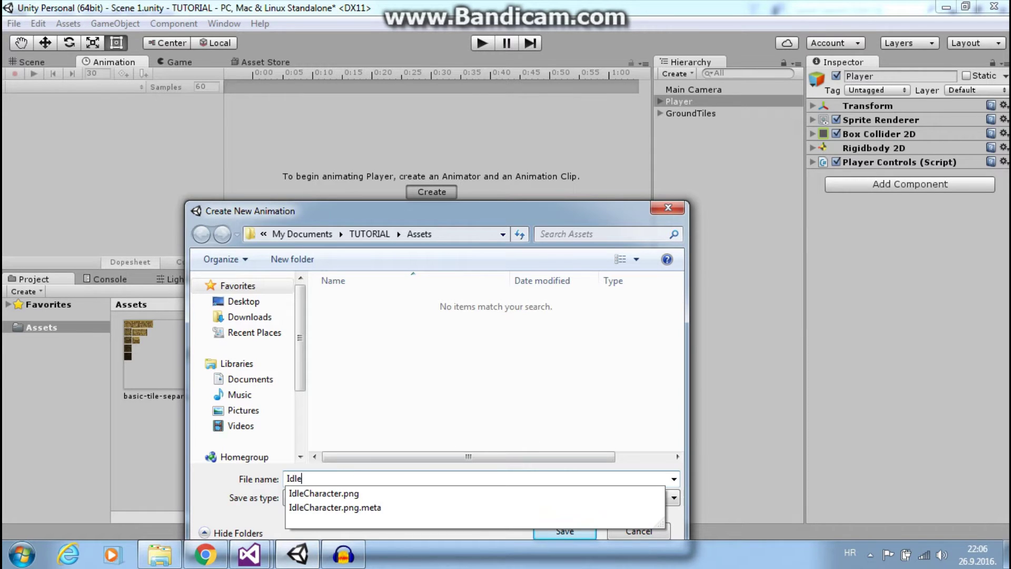
{"action": "key", "text": "Return"}
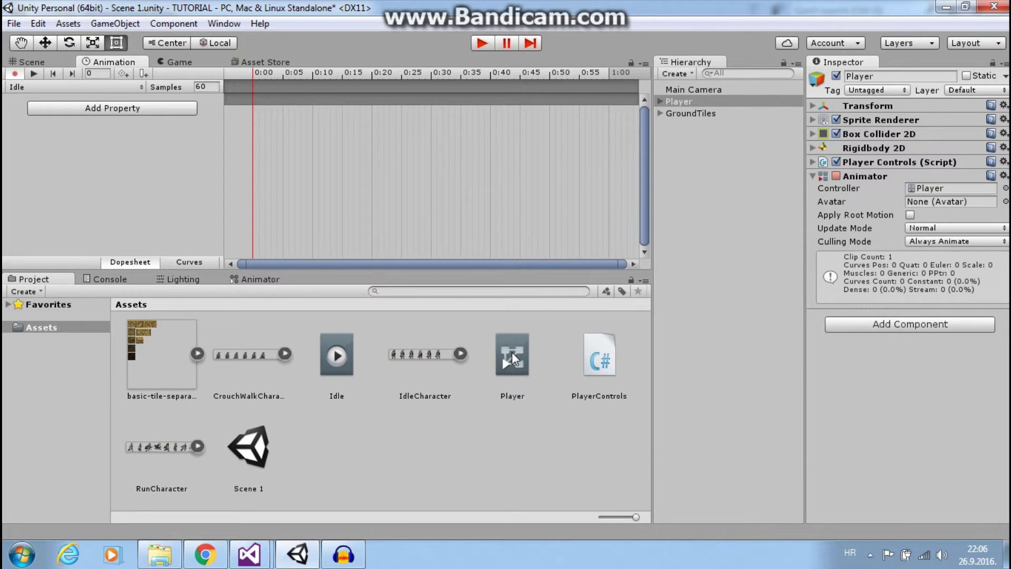
{"action": "left_click", "coordinate": [512, 355]}
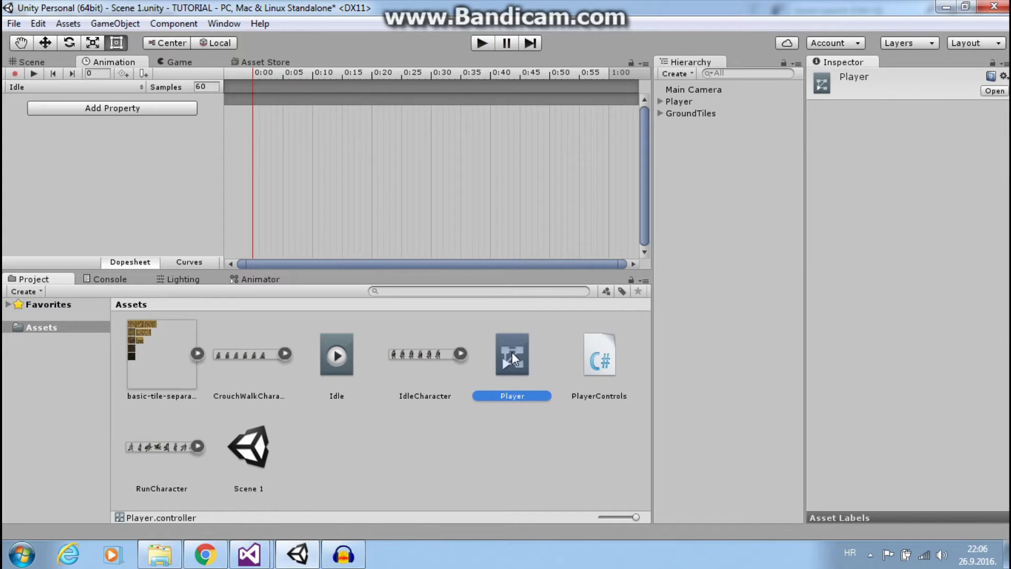
{"action": "left_click", "coordinate": [680, 101]}
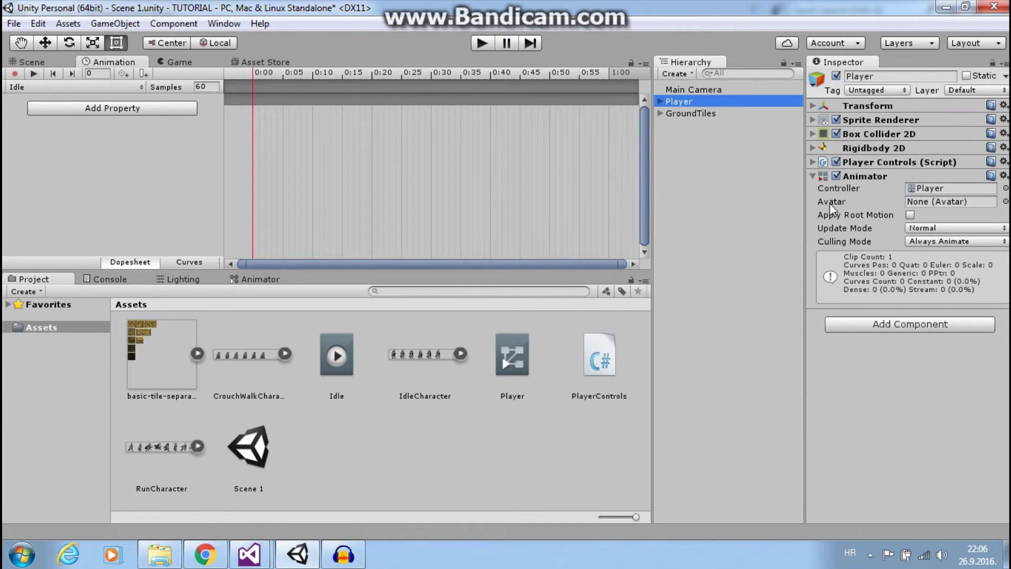
{"action": "left_click", "coordinate": [913, 331]}
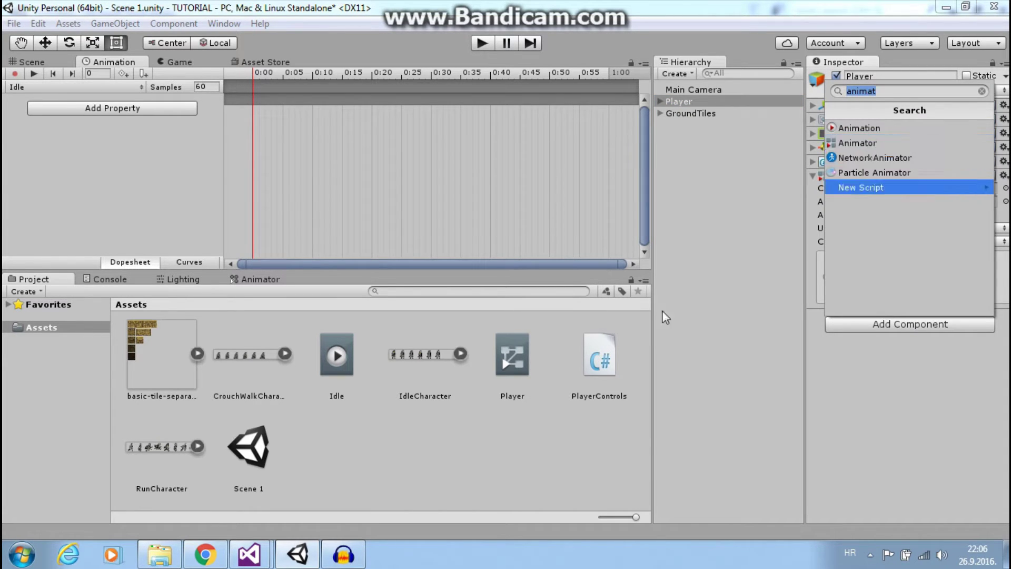
{"action": "right_click", "coordinate": [494, 445]}
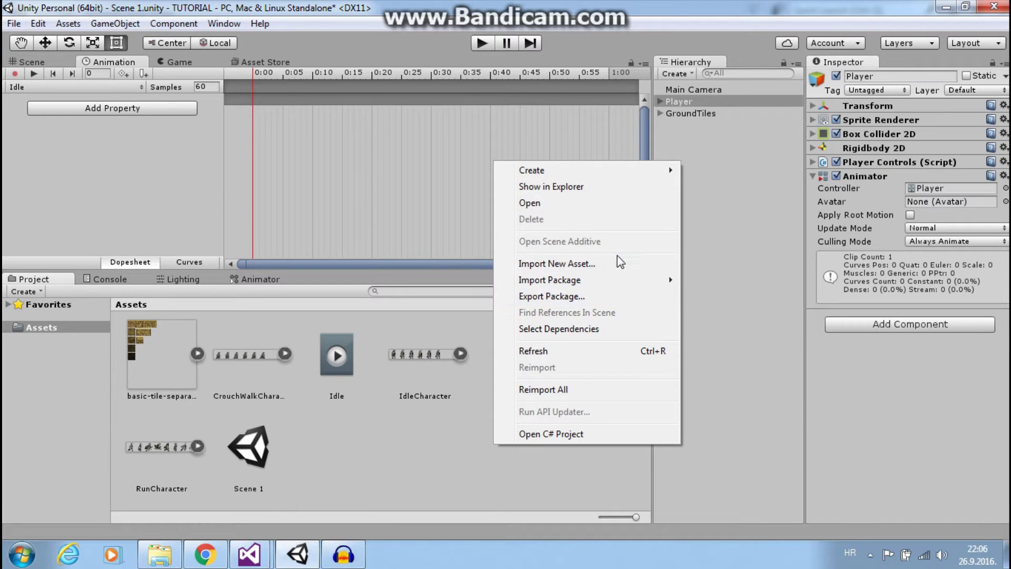
{"action": "mouse_move", "coordinate": [613, 168]}
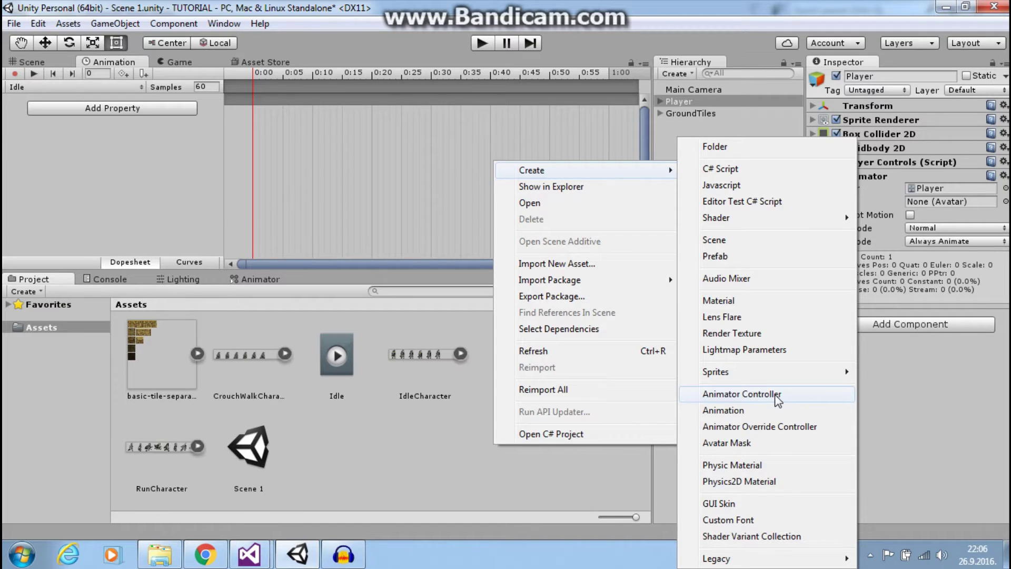
{"action": "left_click", "coordinate": [407, 446]}
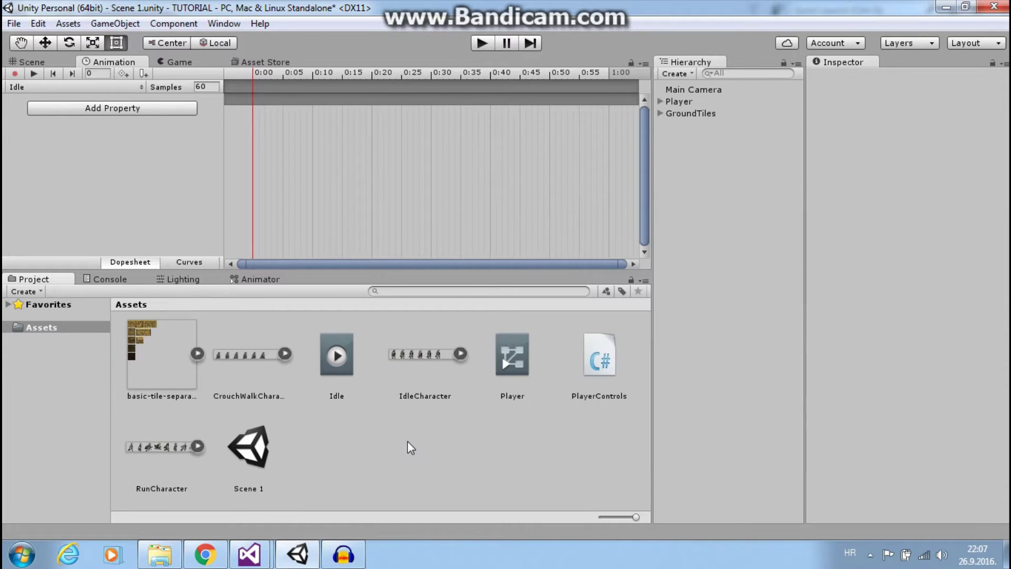
- Add IdleCharacter_0 to _5 as keyframes at the start of the Idle clip
{"action": "left_click", "coordinate": [422, 354]}
{"action": "left_click", "coordinate": [461, 354]}
{"action": "left_click", "coordinate": [504, 371]}
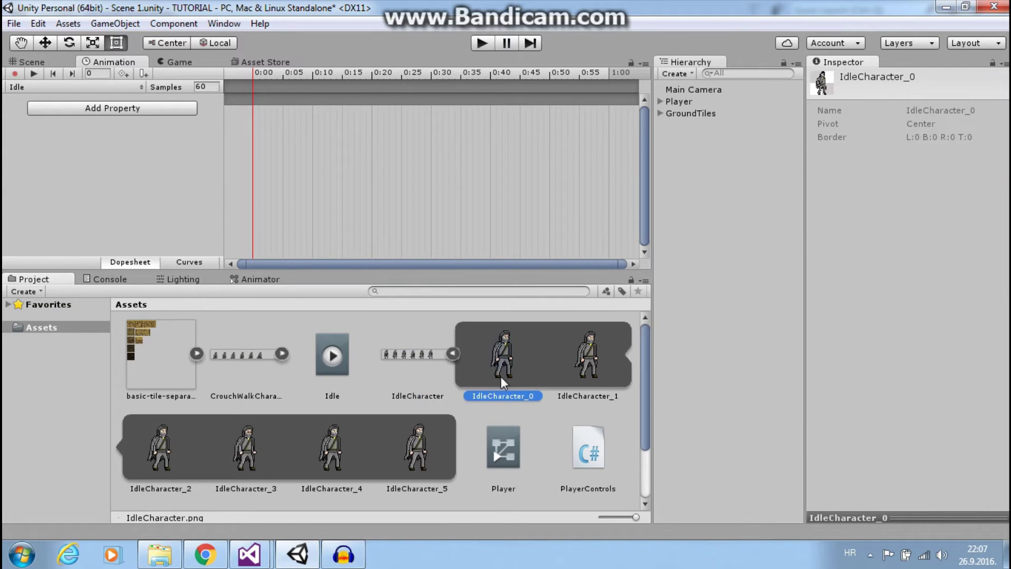
{"action": "left_click", "coordinate": [435, 446], "text": "shift"}
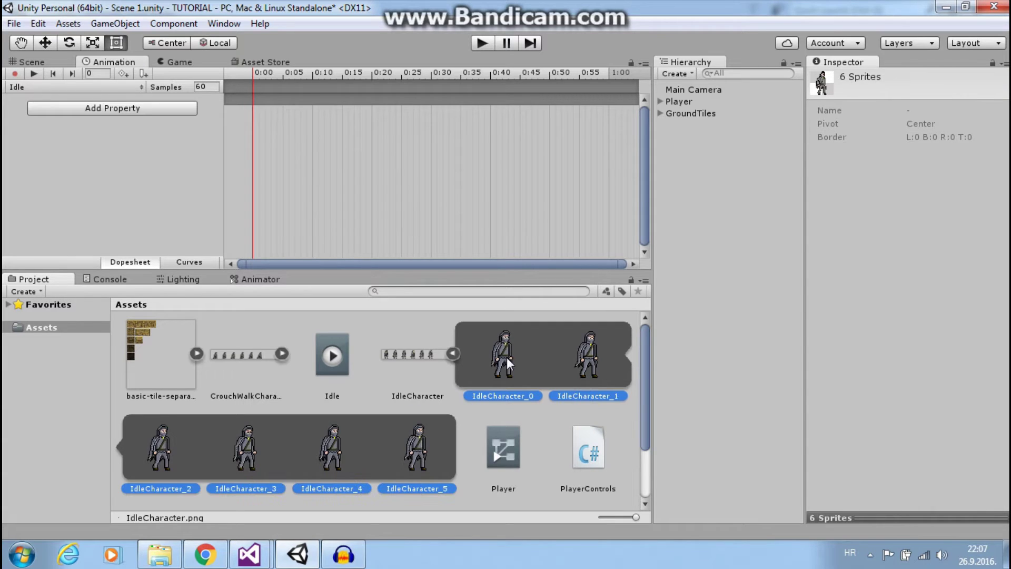
{"action": "left_click_drag", "start_coordinate": [507, 357], "coordinate": [334, 135]}
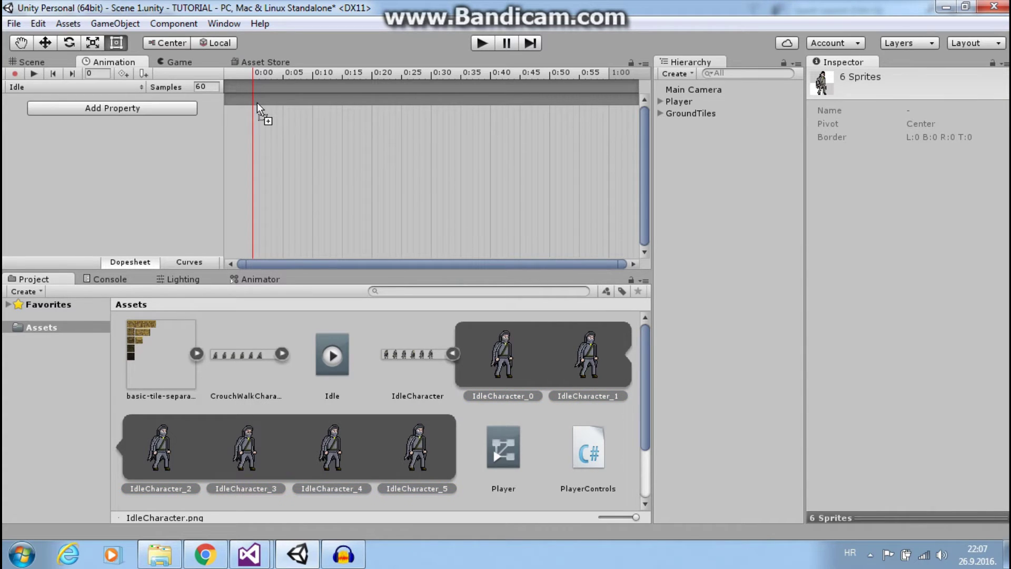
{"action": "left_click_drag", "start_coordinate": [262, 102], "coordinate": [258, 105]}
{"action": "scroll", "coordinate": [286, 113], "scroll_direction": "up", "scroll_amount": 3}
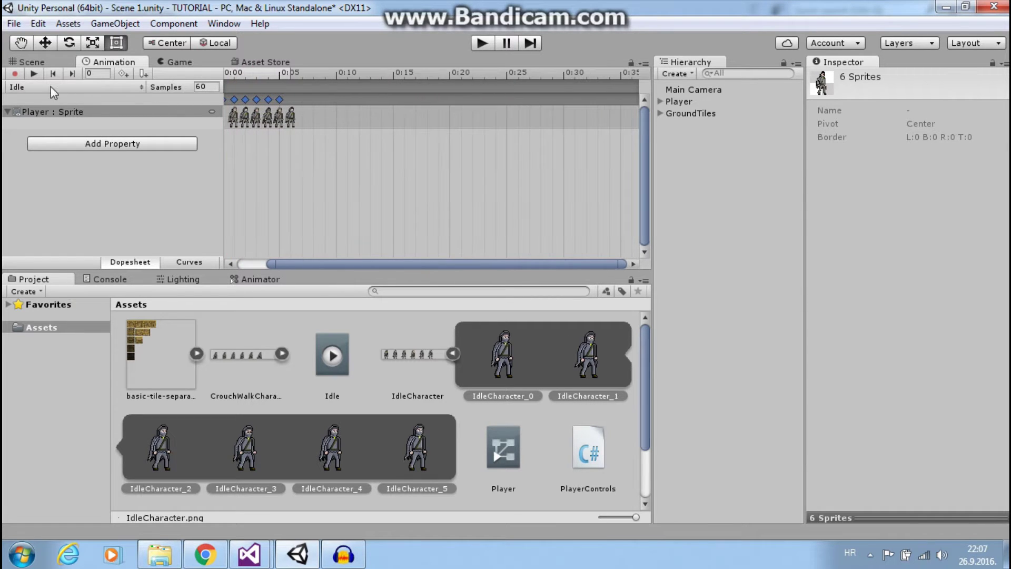
- Bring up the Animator panel with its Layers list, then run the game
{"action": "left_click", "coordinate": [31, 62]}
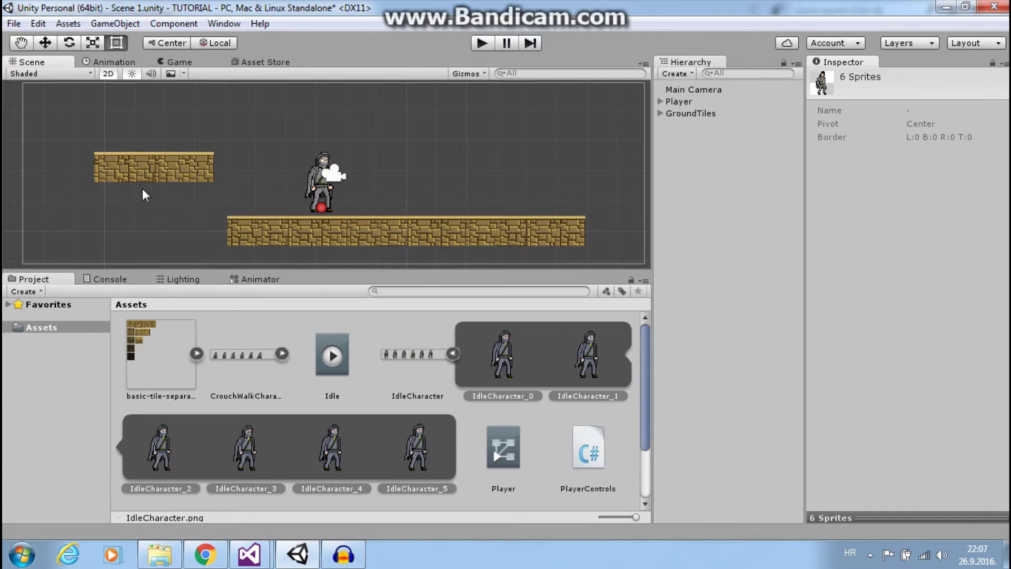
{"action": "left_click", "coordinate": [261, 279]}
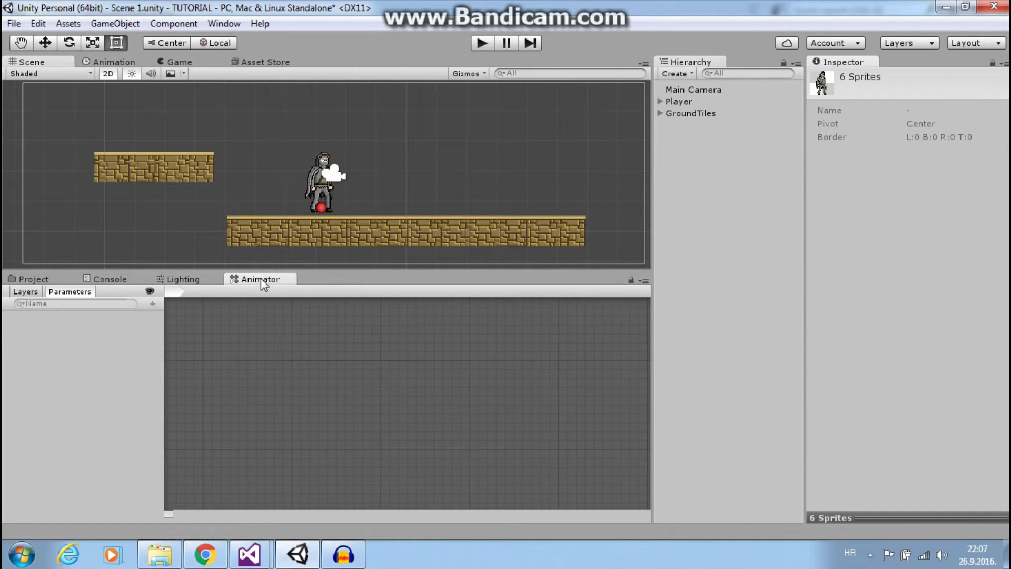
{"action": "left_click", "coordinate": [26, 291]}
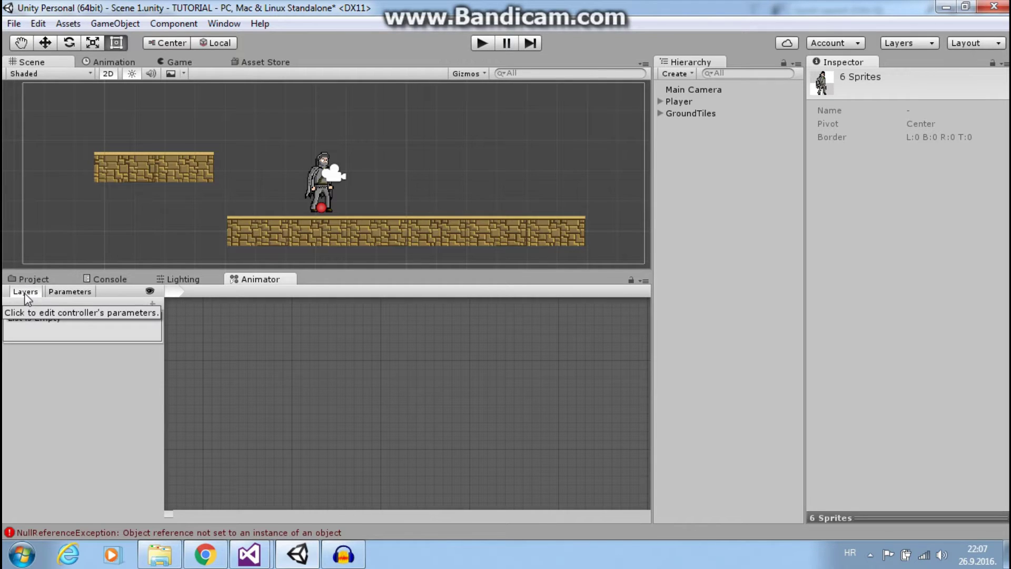
{"action": "left_click", "coordinate": [485, 45]}
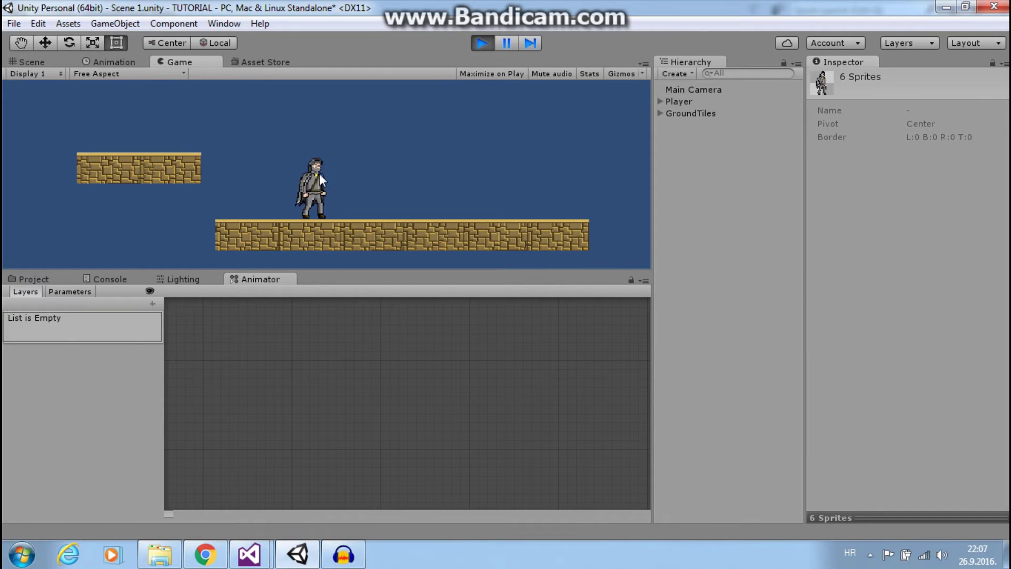
- Stop the game and set the Idle clip's sample rate to 10
{"action": "left_click", "coordinate": [483, 43]}
{"action": "left_click", "coordinate": [35, 281]}
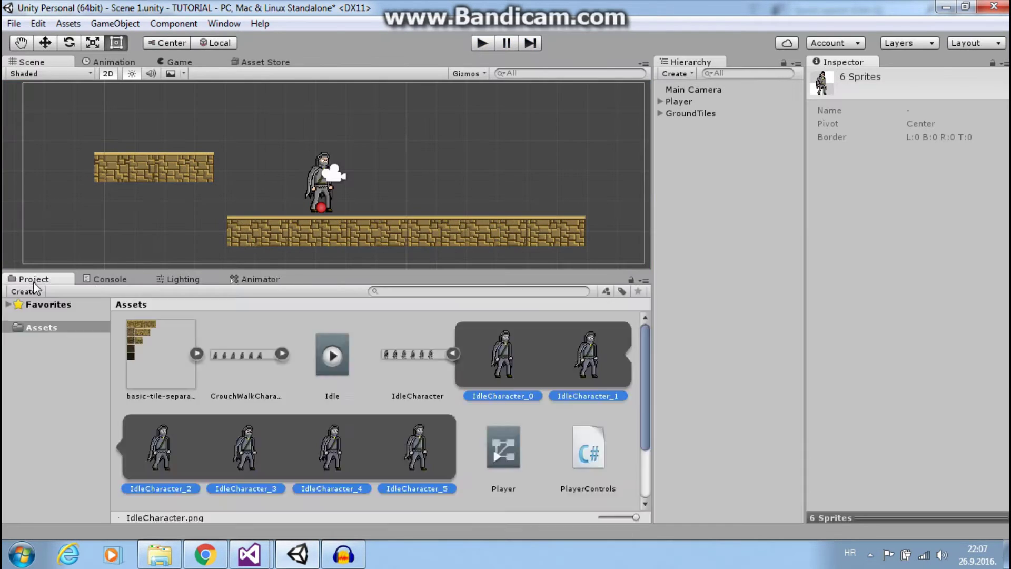
{"action": "left_click", "coordinate": [453, 354]}
{"action": "left_click", "coordinate": [116, 62]}
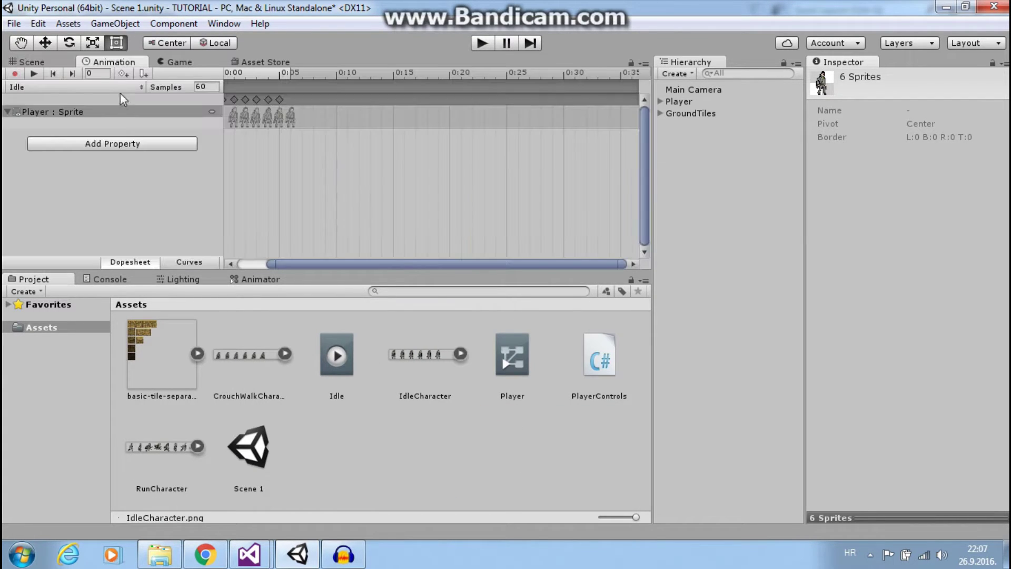
{"action": "left_click", "coordinate": [215, 86]}
{"action": "type", "text": "10"}
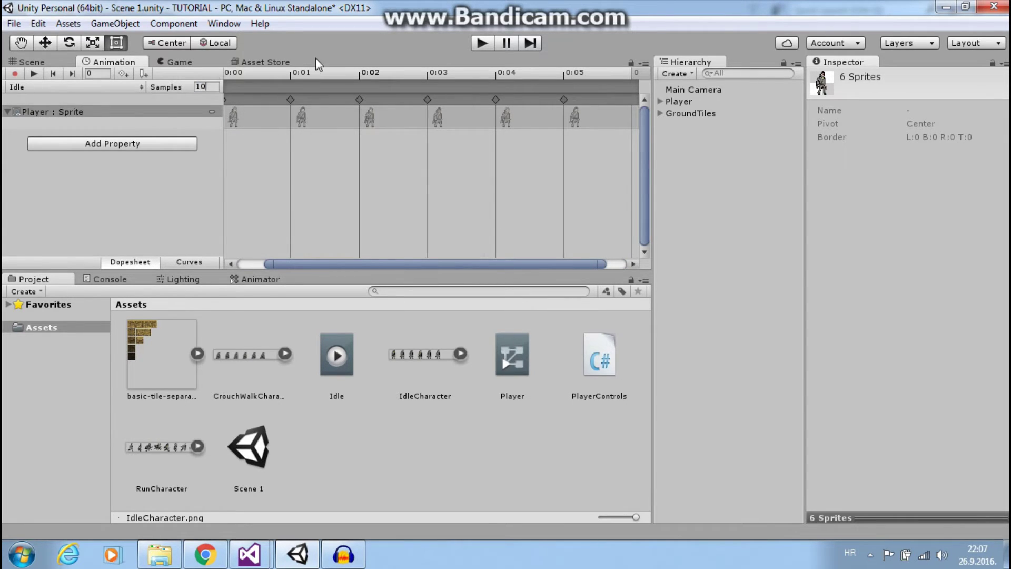
- Run the game and walk the player left and right, jumping several times
{"action": "left_click", "coordinate": [482, 42]}
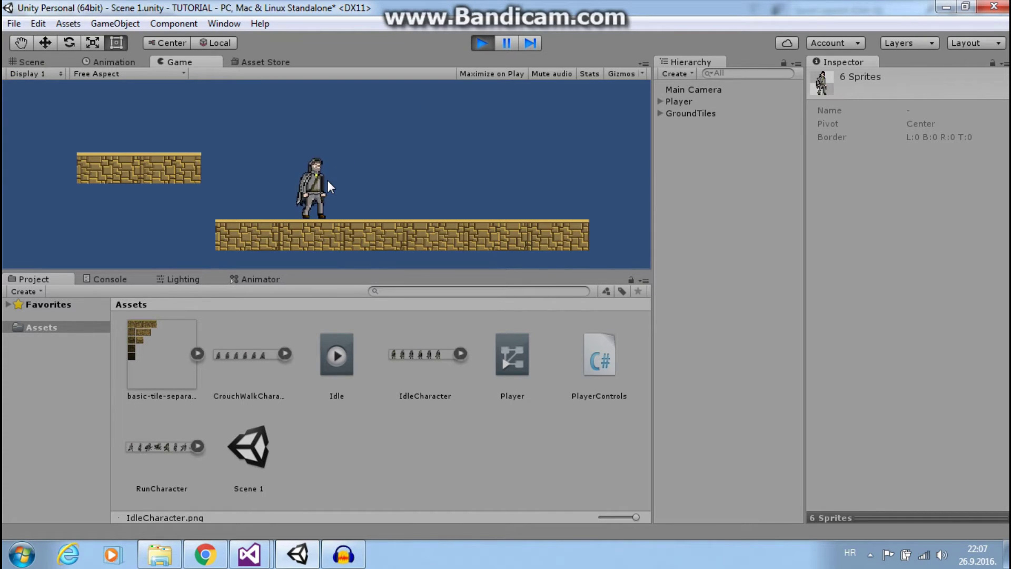
{"action": "key", "text": "Right"}
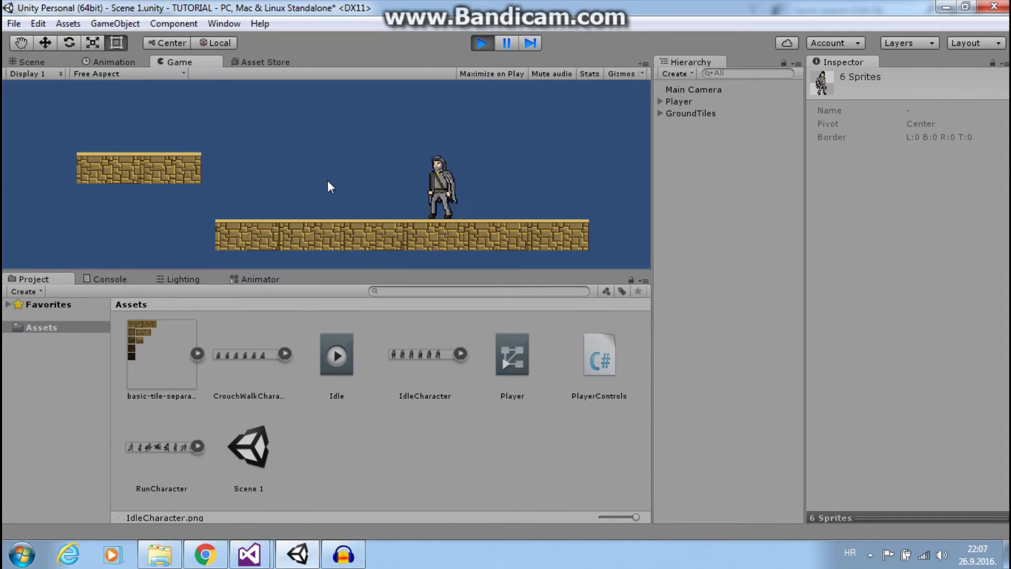
{"action": "key", "text": "Left"}
{"action": "key", "text": "space"}
{"action": "key", "text": "Right"}
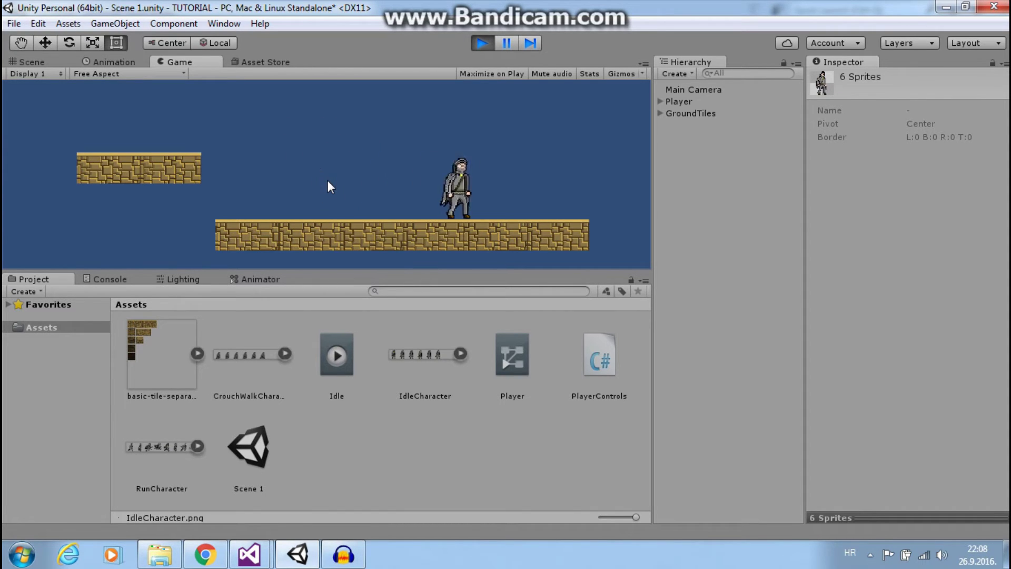
{"action": "key", "text": "Left"}
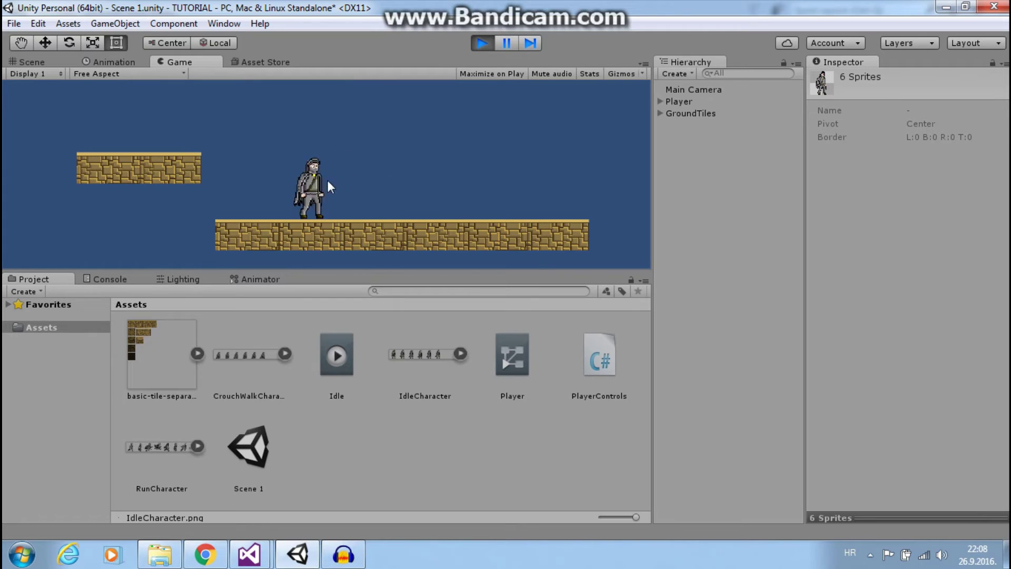
{"action": "key", "text": "Right"}
{"action": "key", "text": "Right"}
{"action": "key", "text": "Left"}
{"action": "key", "text": "space"}
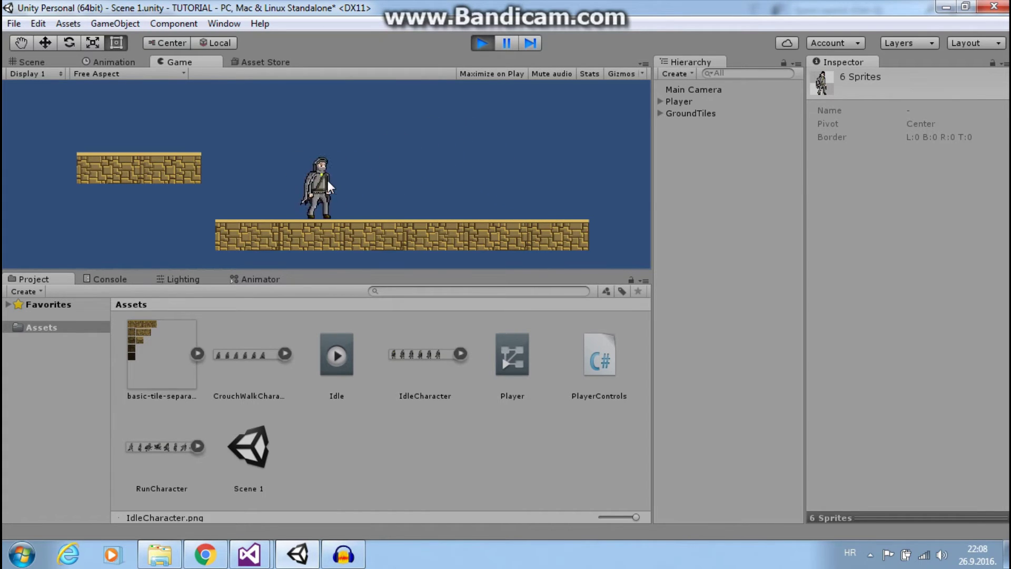
{"action": "key", "text": "Right"}
{"action": "key", "text": "Left"}
{"action": "key", "text": "space"}
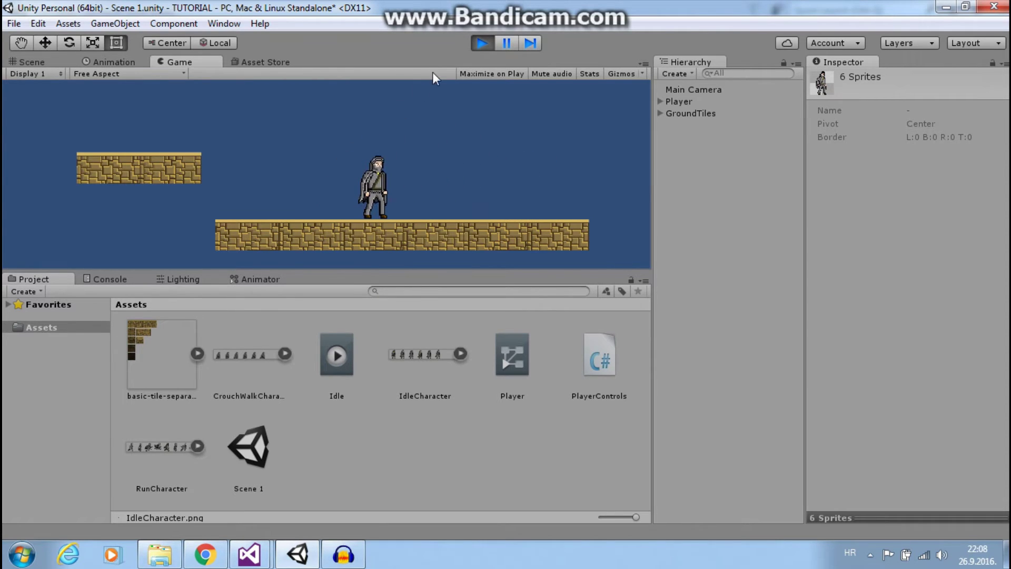
- Stop the game and create a new animation clip saved as Run
{"action": "left_click", "coordinate": [484, 42]}
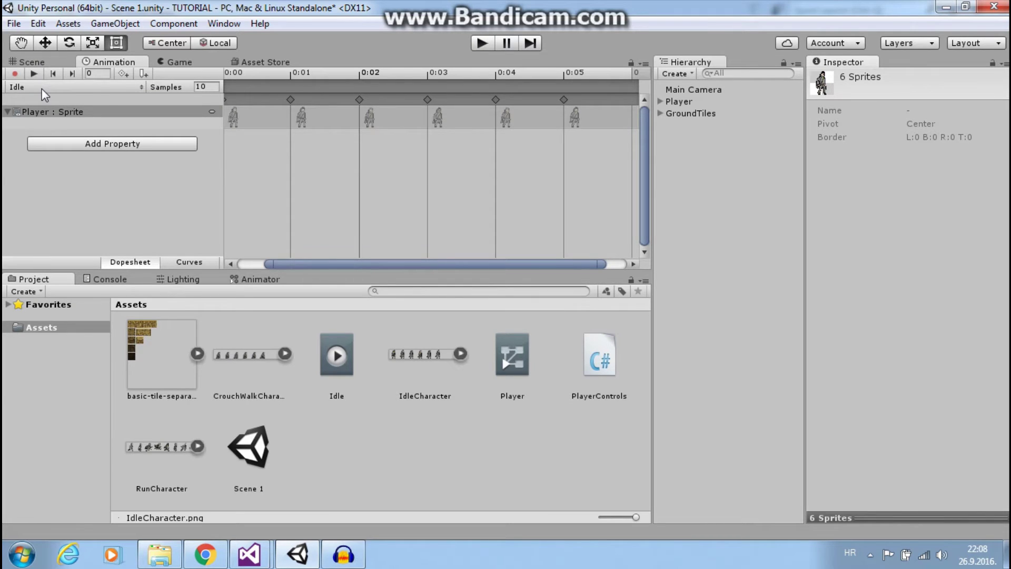
{"action": "left_click", "coordinate": [116, 86]}
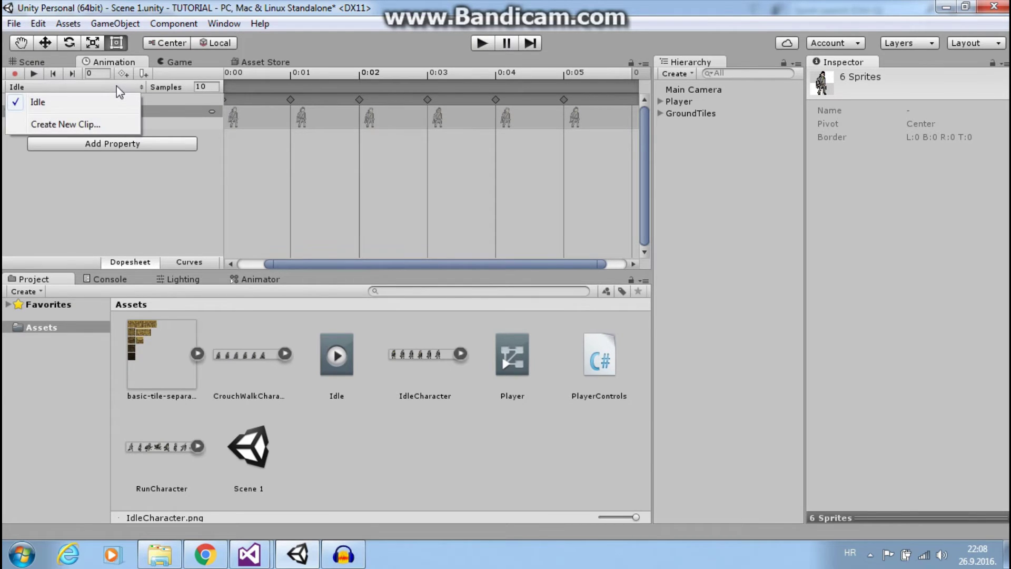
{"action": "left_click", "coordinate": [96, 123]}
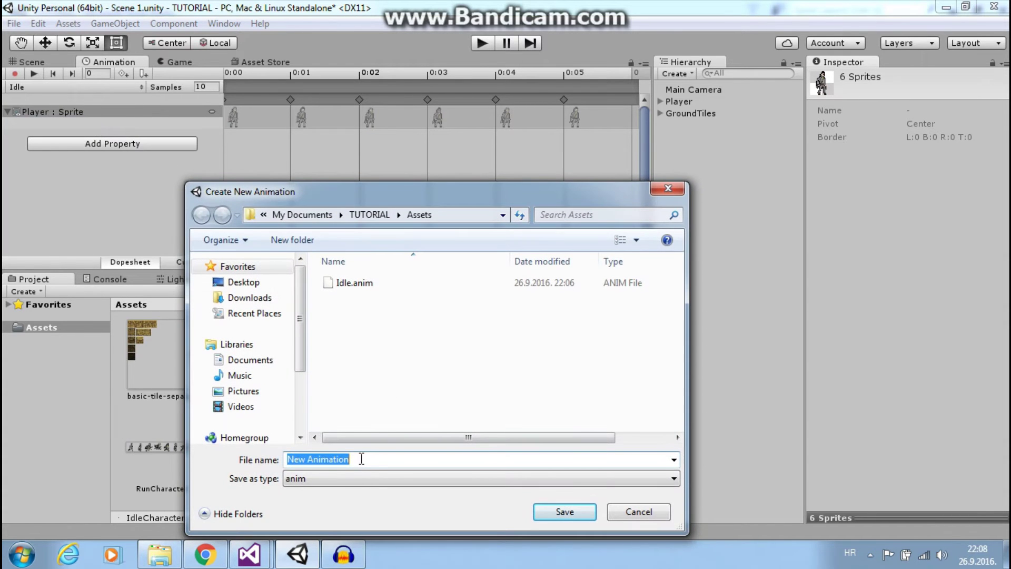
{"action": "double_click", "coordinate": [361, 459]}
{"action": "left_click", "coordinate": [361, 459]}
{"action": "left_click_drag", "start_coordinate": [361, 459], "coordinate": [286, 460]}
{"action": "type", "text": "Run"}
{"action": "key", "text": "Return"}
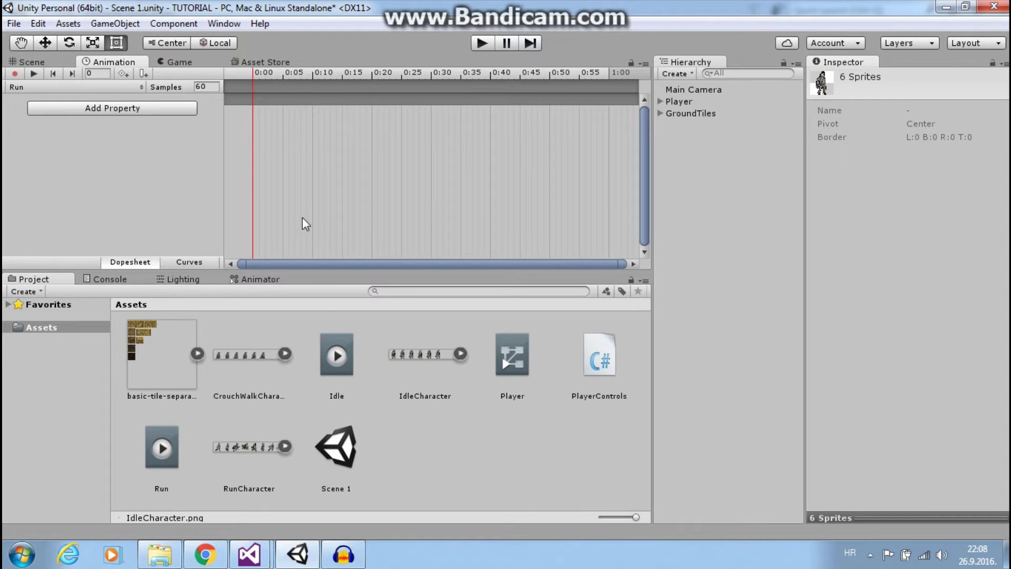
- Expand RunCharacter and select its eight frames, RunCharacter_0 through _7
{"action": "left_click", "coordinate": [284, 447]}
{"action": "scroll", "coordinate": [346, 428], "scroll_direction": "down", "scroll_amount": 2}
{"action": "scroll", "coordinate": [346, 429], "scroll_direction": "down", "scroll_amount": 1}
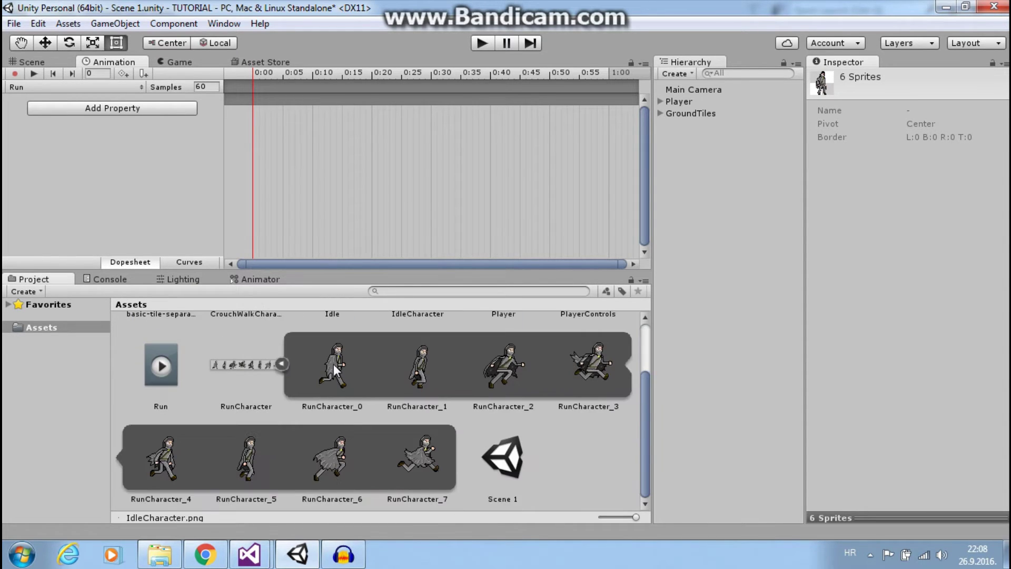
{"action": "left_click", "coordinate": [333, 365]}
{"action": "left_click", "coordinate": [391, 430], "text": "shift"}
- Drop the eight RunCharacter frames into the Run clip and set Samples to 10
{"action": "left_click_drag", "start_coordinate": [343, 375], "coordinate": [279, 151]}
{"action": "left_click_drag", "start_coordinate": [260, 116], "coordinate": [260, 117]}
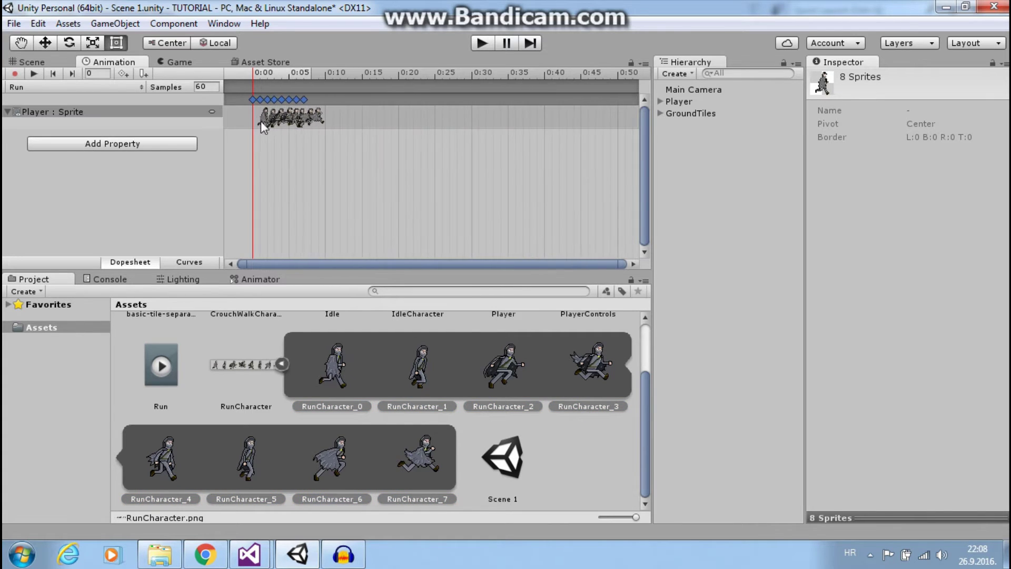
{"action": "left_click", "coordinate": [213, 88]}
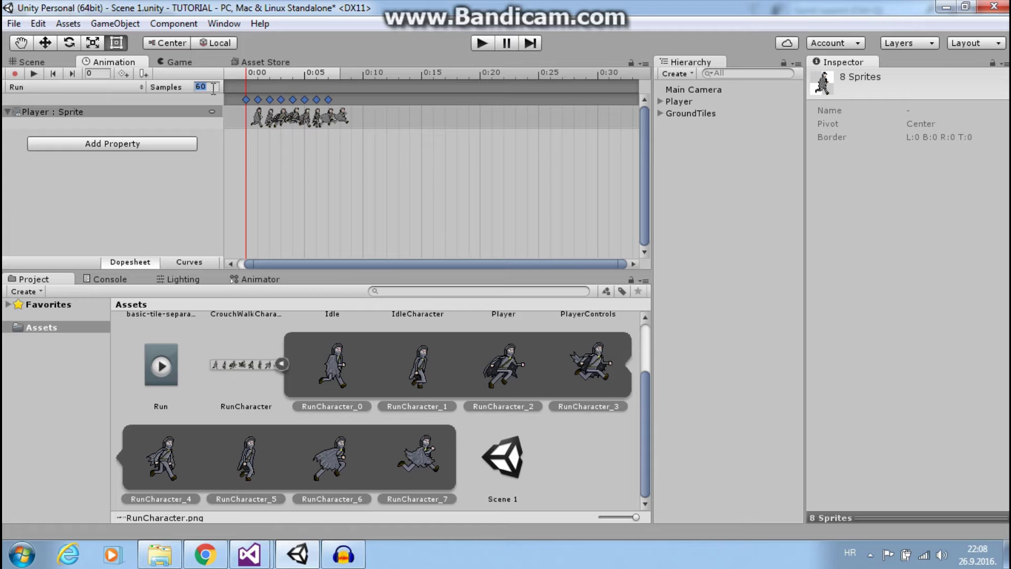
{"action": "type", "text": "10"}
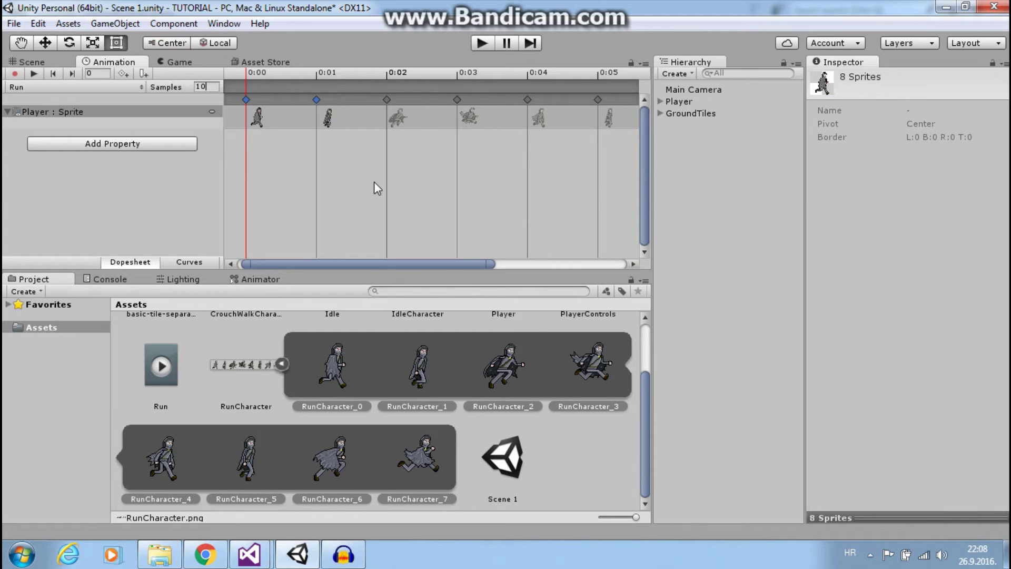
- Reposition the Run clip's last keyframe on the timeline
{"action": "left_click_drag", "start_coordinate": [448, 263], "coordinate": [612, 257]}
{"action": "left_click", "coordinate": [560, 100]}
{"action": "mouse_move", "coordinate": [542, 97]}
{"action": "left_mouse_down"}
{"action": "mouse_move", "coordinate": [606, 103]}
{"action": "mouse_move", "coordinate": [561, 100]}
{"action": "left_mouse_up"}
{"action": "scroll", "coordinate": [611, 99], "scroll_direction": "down", "scroll_amount": 2}
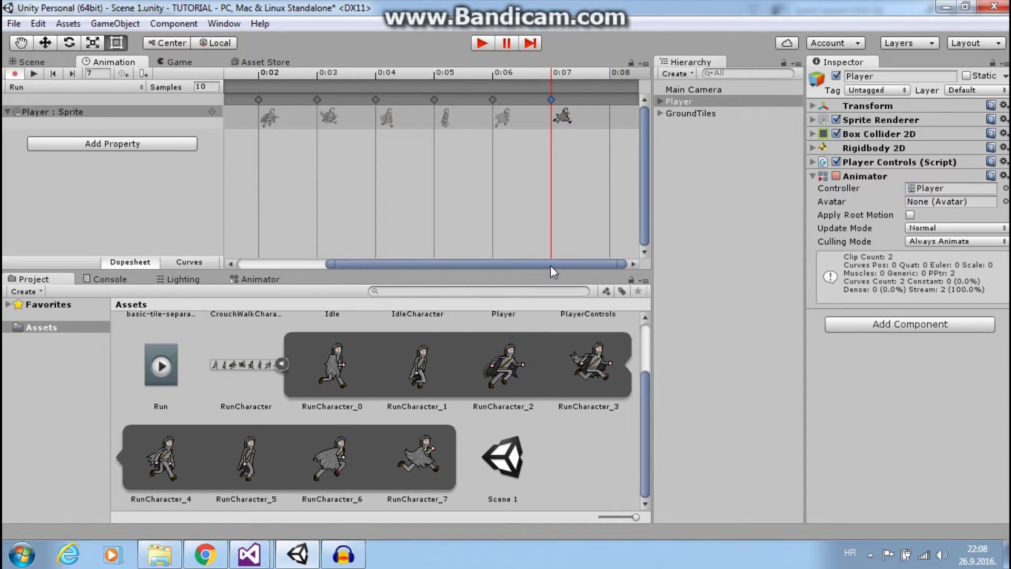
{"action": "left_click_drag", "start_coordinate": [543, 264], "coordinate": [431, 262]}
{"action": "mouse_move", "coordinate": [281, 264]}
{"action": "left_mouse_down"}
{"action": "mouse_move", "coordinate": [565, 265]}
{"action": "mouse_move", "coordinate": [281, 264]}
{"action": "left_mouse_up"}
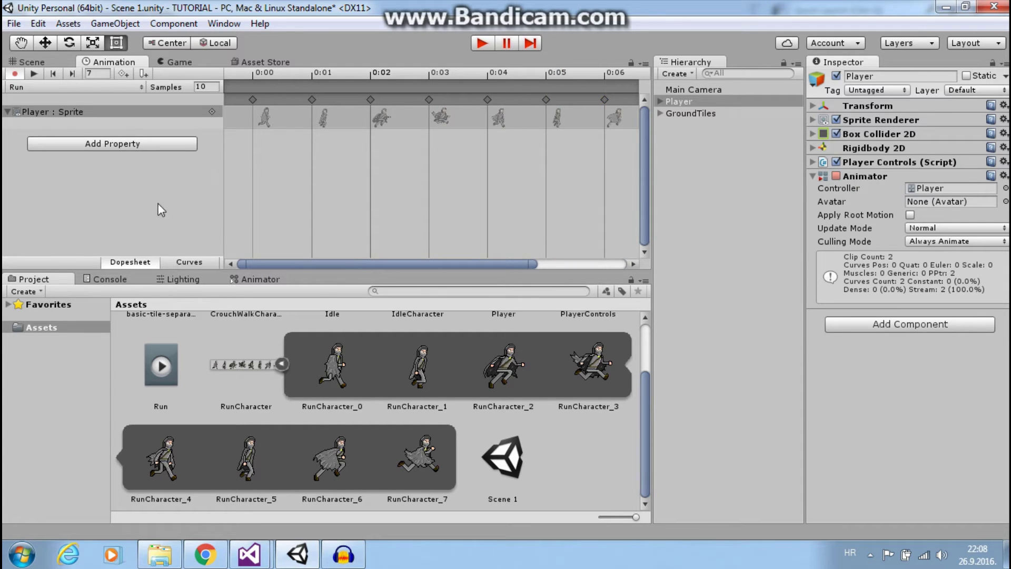
- In the Animator graph, move Idle lower and place Run directly above it
{"action": "left_click", "coordinate": [258, 279]}
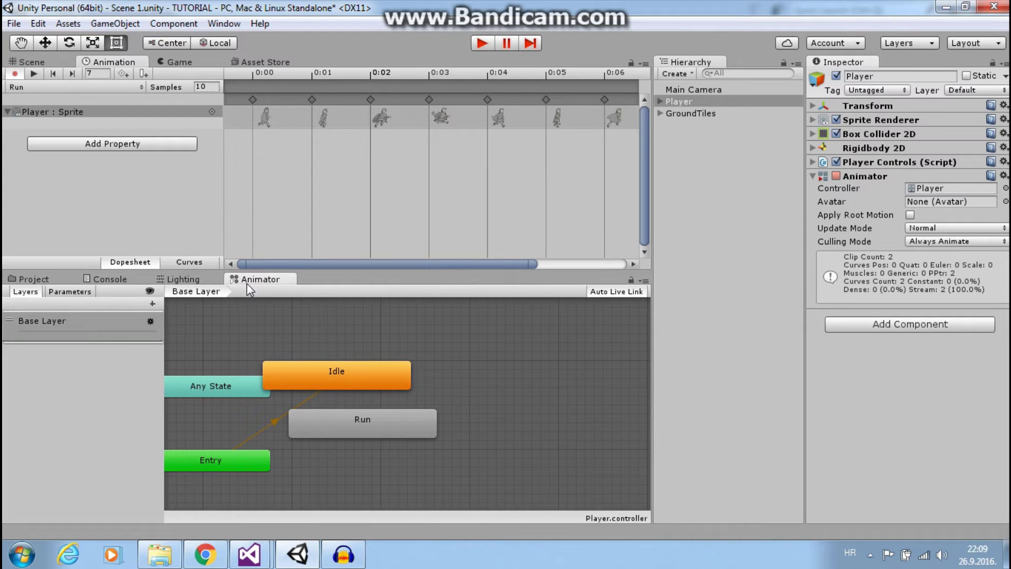
{"action": "left_click_drag", "start_coordinate": [330, 372], "coordinate": [429, 469]}
{"action": "left_click_drag", "start_coordinate": [362, 425], "coordinate": [444, 417]}
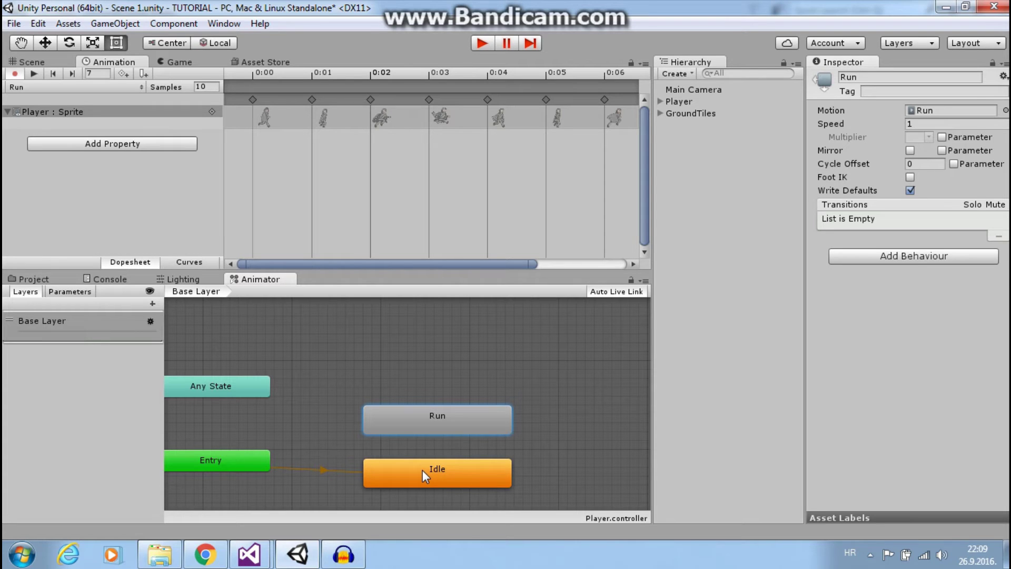
{"action": "right_click", "coordinate": [438, 424]}
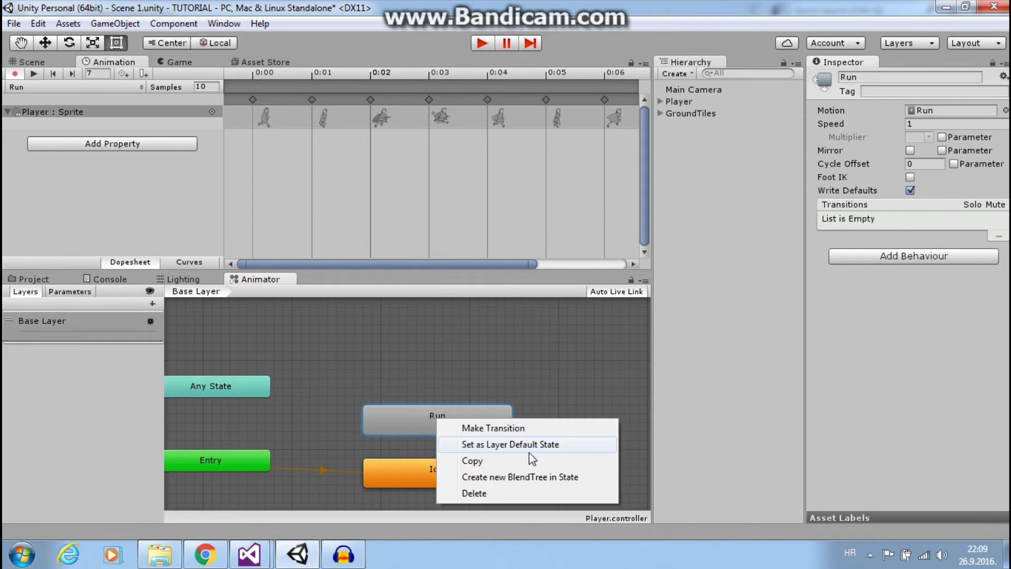
{"action": "left_click", "coordinate": [376, 473]}
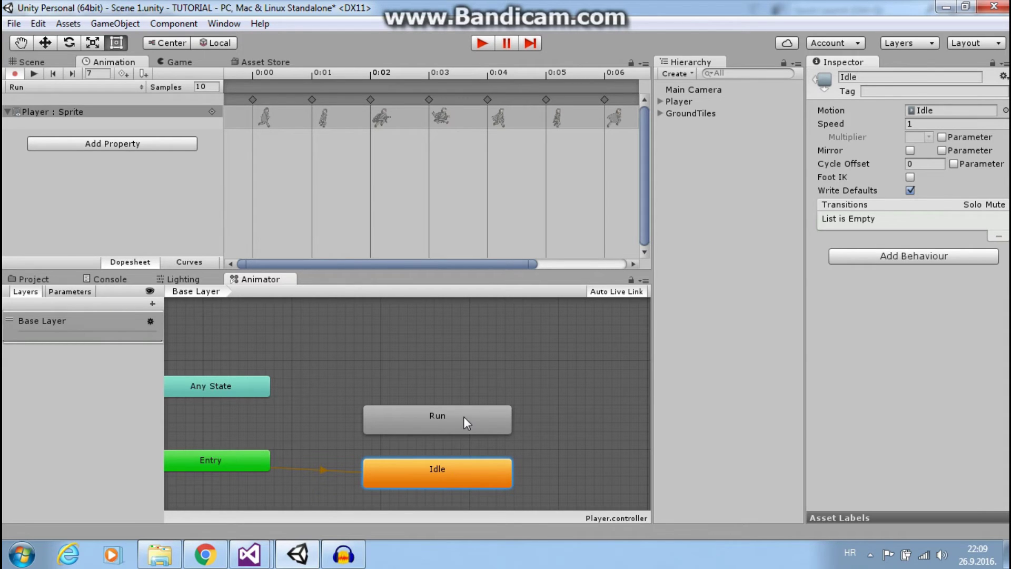
- Make transitions from Idle to Run and from Run to Idle, then raise Run
{"action": "left_click", "coordinate": [425, 419]}
{"action": "left_click", "coordinate": [437, 470]}
{"action": "right_click", "coordinate": [453, 469]}
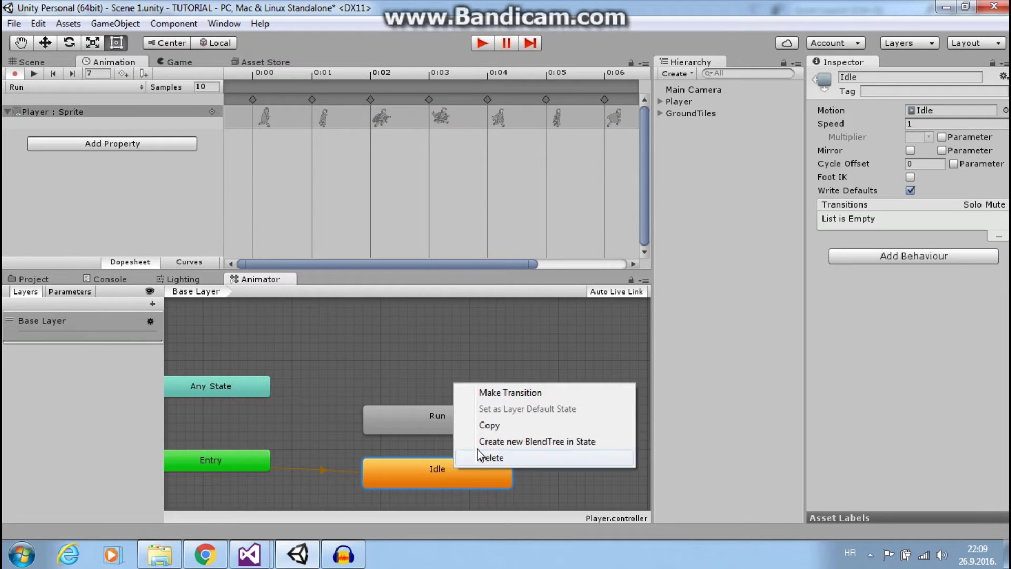
{"action": "left_click", "coordinate": [507, 393]}
{"action": "left_click", "coordinate": [449, 421]}
{"action": "right_click", "coordinate": [408, 421]}
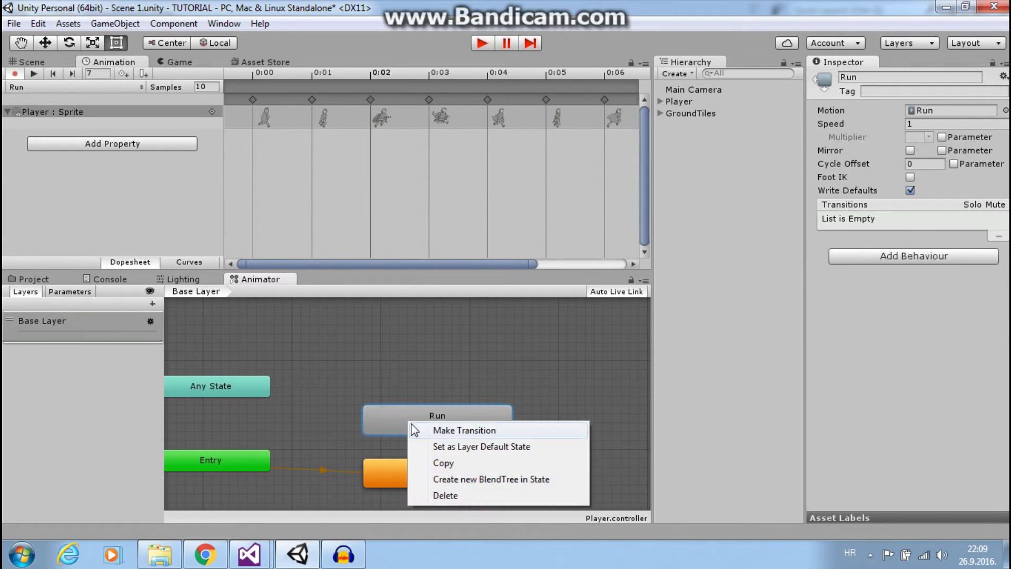
{"action": "left_click", "coordinate": [458, 431]}
{"action": "left_click", "coordinate": [422, 467]}
{"action": "left_click_drag", "start_coordinate": [459, 417], "coordinate": [463, 371]}
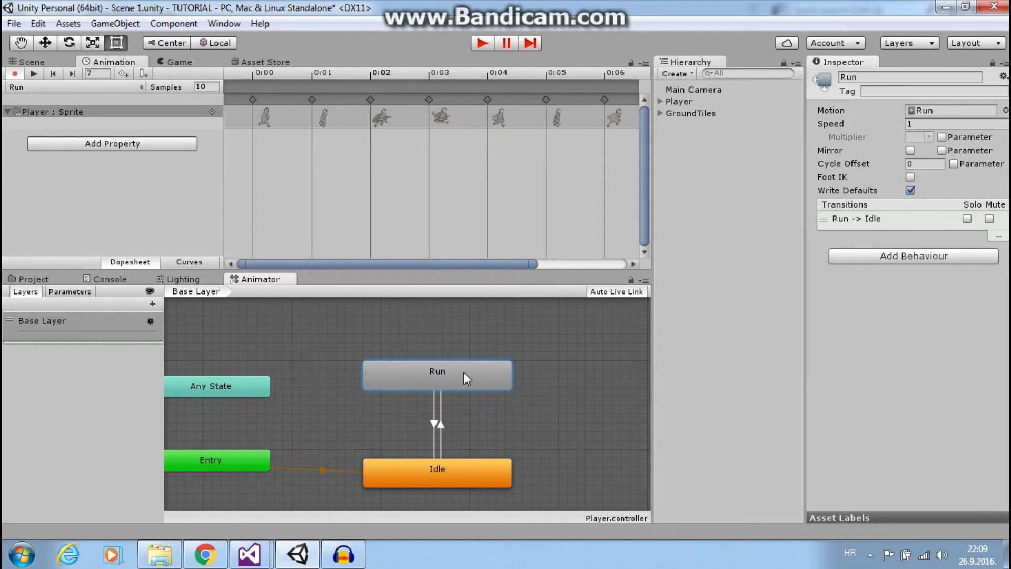
- Uncheck Has Exit Time on the Idle to Run transition
{"action": "left_click", "coordinate": [441, 425]}
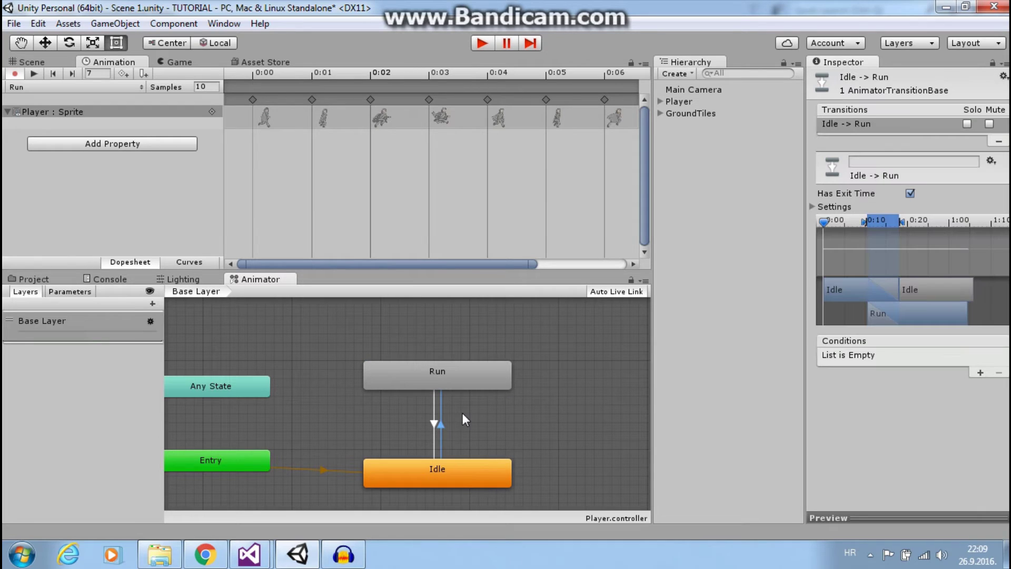
{"action": "left_click", "coordinate": [828, 207]}
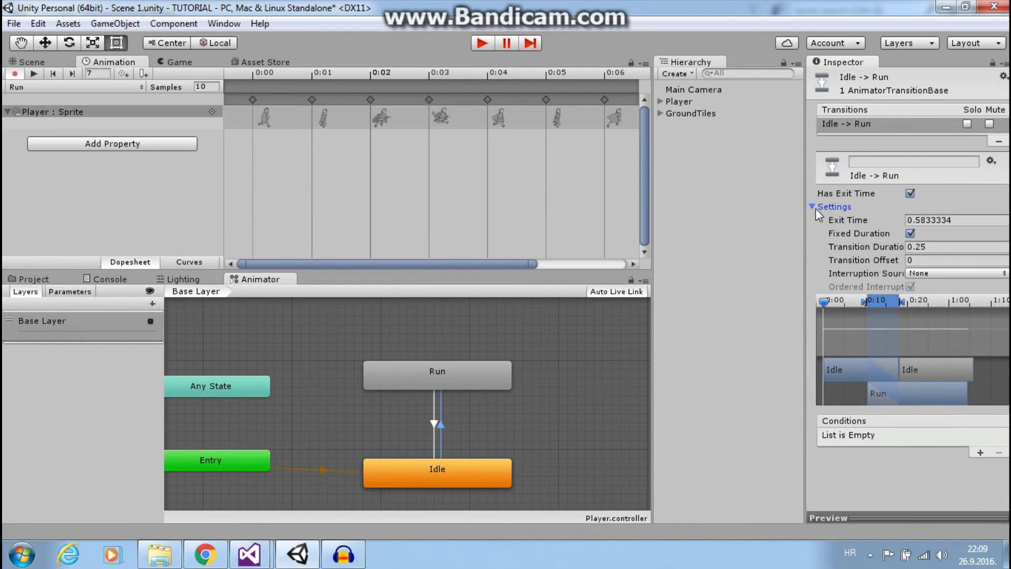
{"action": "left_click", "coordinate": [910, 193]}
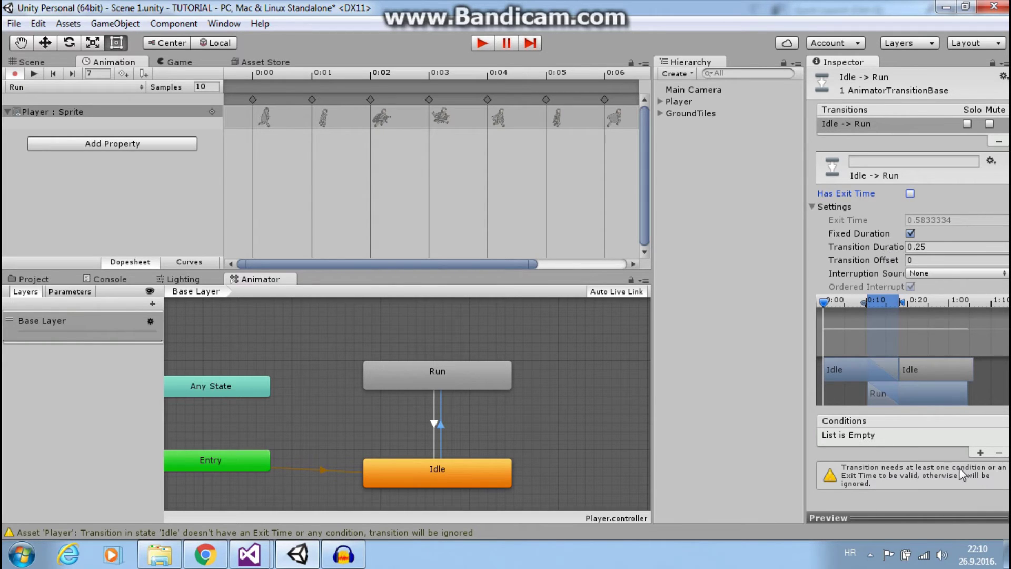
- Add a Float parameter named Speed, then select the Idle to Run transition
{"action": "left_click", "coordinate": [82, 293]}
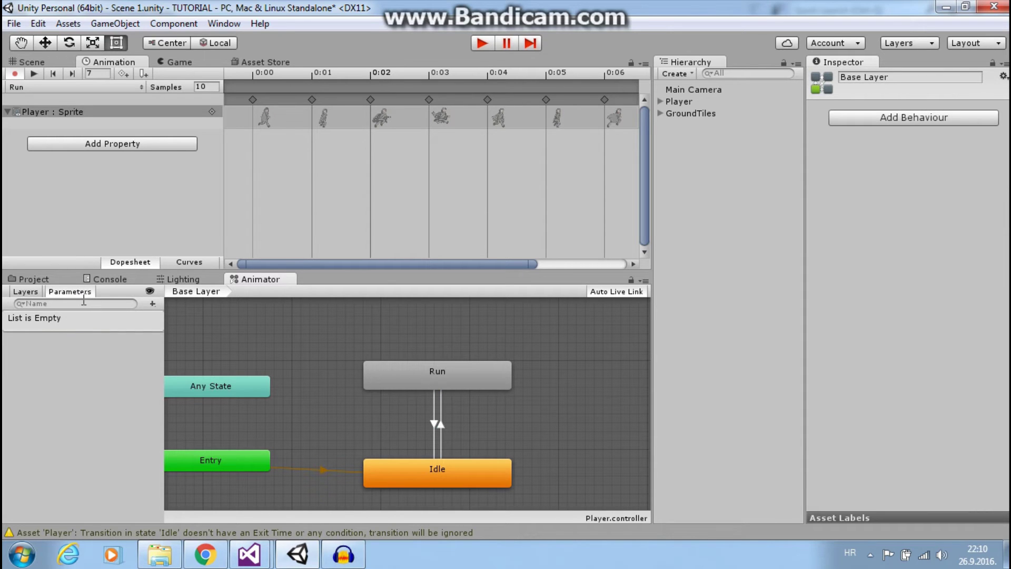
{"action": "left_click", "coordinate": [153, 305]}
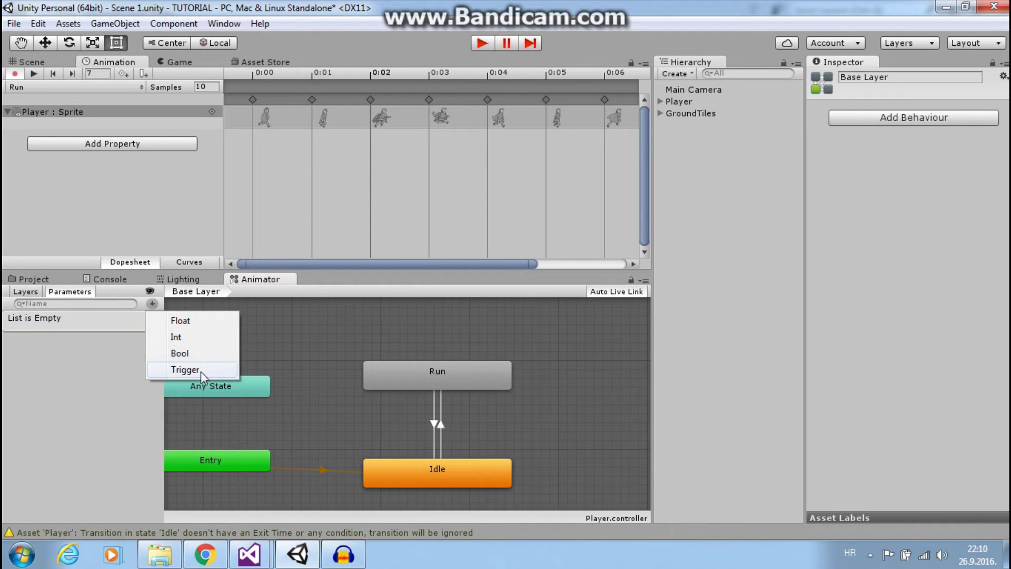
{"action": "left_click", "coordinate": [201, 321]}
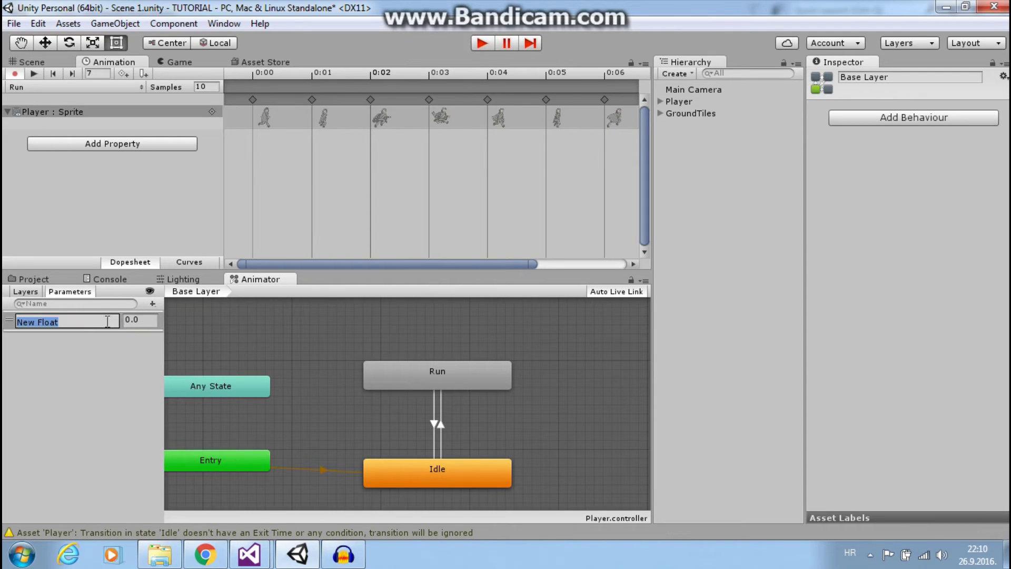
{"action": "type", "text": "Speed"}
{"action": "key", "text": "Return"}
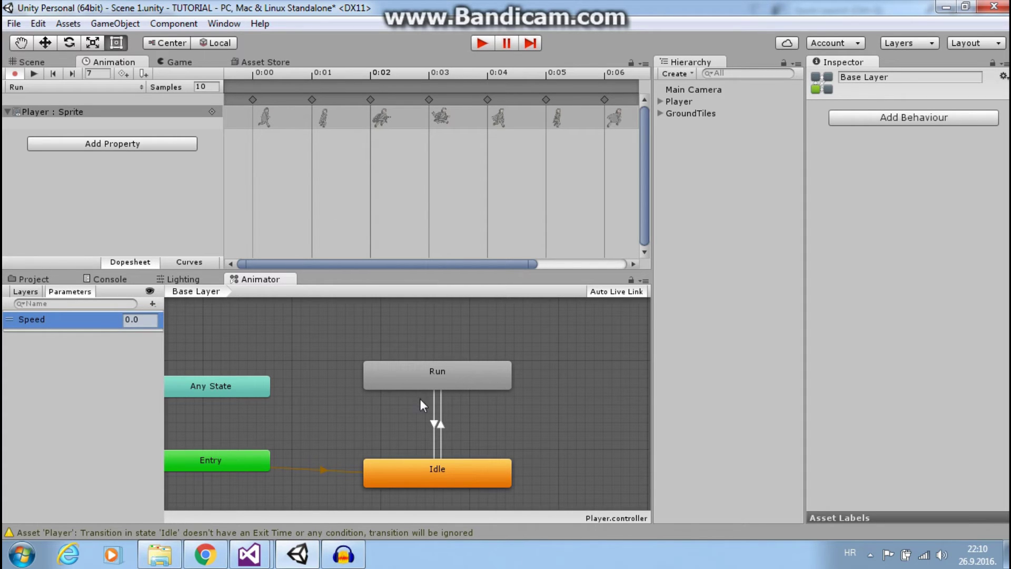
{"action": "left_click", "coordinate": [442, 431]}
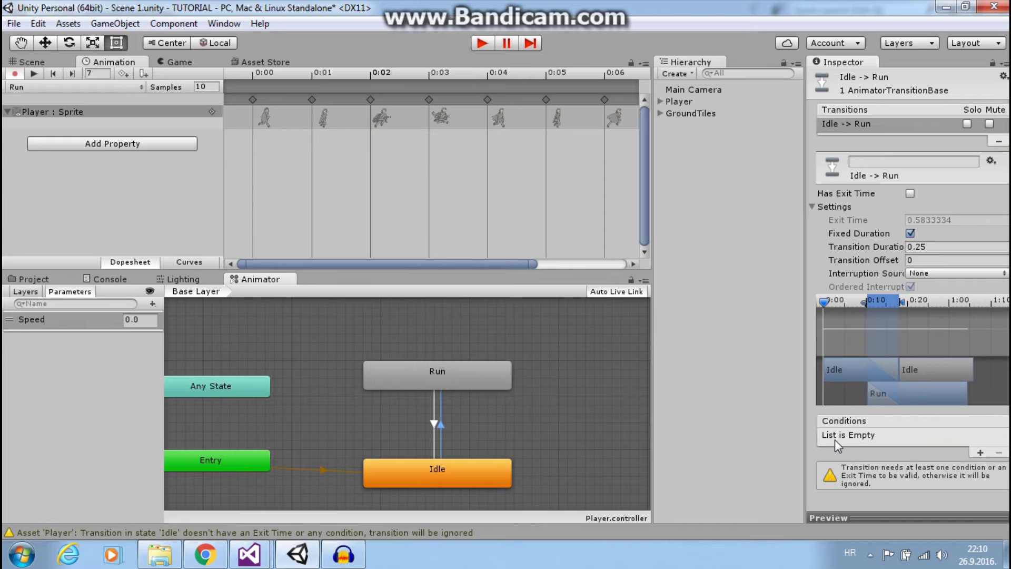
- Give Idle to Run the condition Speed Greater 0.1, duration 0, Fixed Duration off
{"action": "left_click", "coordinate": [979, 453]}
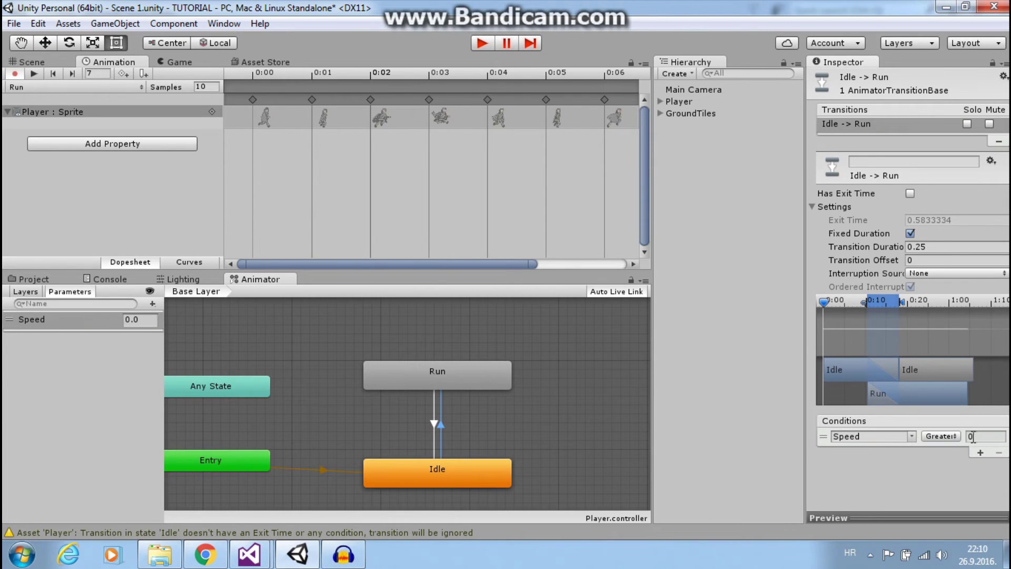
{"action": "left_click", "coordinate": [979, 435]}
{"action": "type", "text": "0.1"}
{"action": "left_click", "coordinate": [913, 247]}
{"action": "type", "text": "0"}
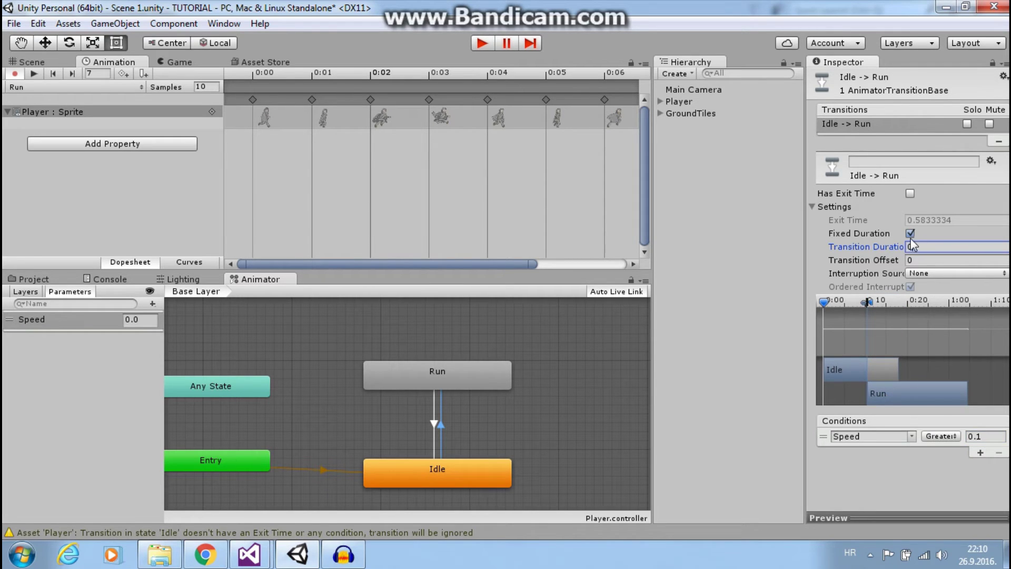
{"action": "left_click", "coordinate": [910, 234]}
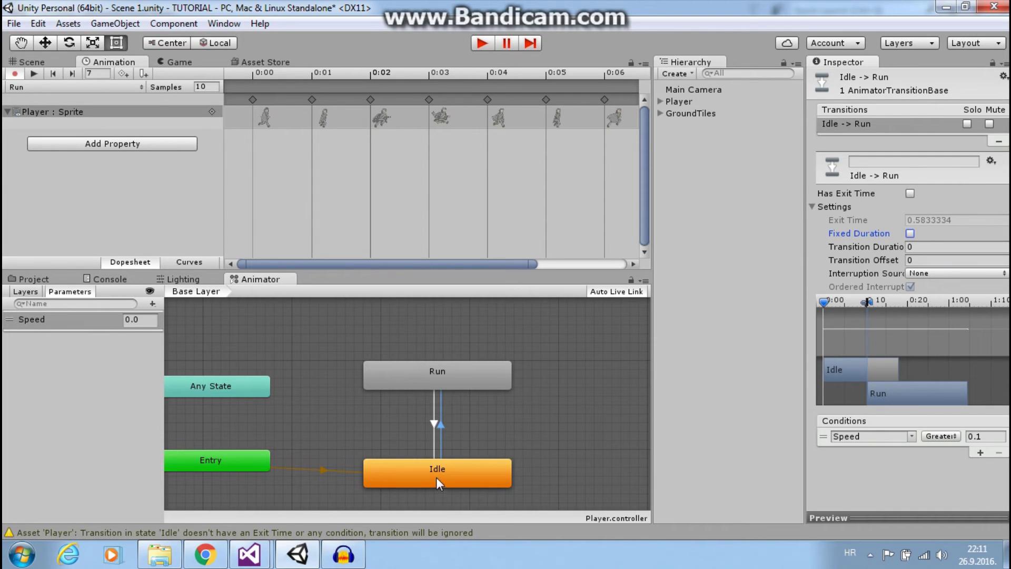
- Give Run to Idle the condition Speed Less 0.1, no exit time, Fixed Duration off, duration 0
{"action": "left_click", "coordinate": [435, 424]}
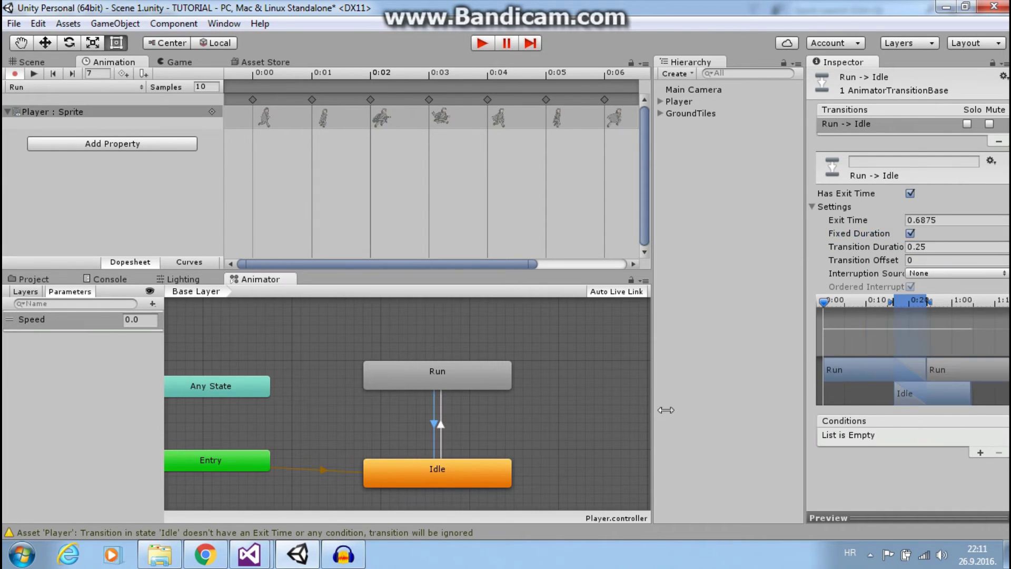
{"action": "left_click", "coordinate": [975, 453]}
{"action": "left_click", "coordinate": [941, 436]}
{"action": "left_click", "coordinate": [959, 465]}
{"action": "left_click", "coordinate": [978, 440]}
{"action": "type", "text": "0.1"}
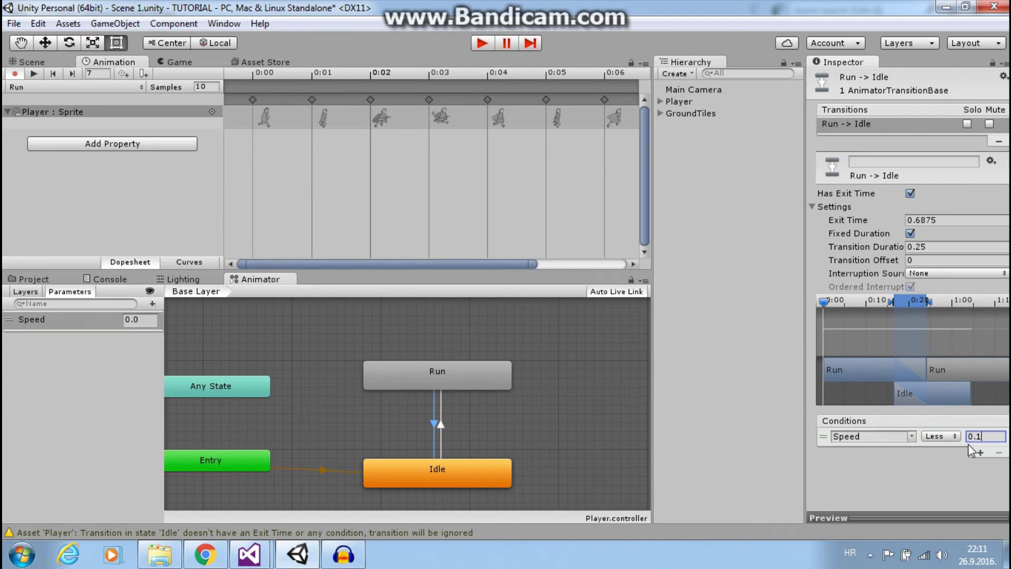
{"action": "type", "text": "4"}
{"action": "key", "text": "BackSpace"}
{"action": "left_click", "coordinate": [911, 193]}
{"action": "left_click", "coordinate": [911, 233]}
{"action": "left_click", "coordinate": [916, 247]}
{"action": "double_click", "coordinate": [929, 248]}
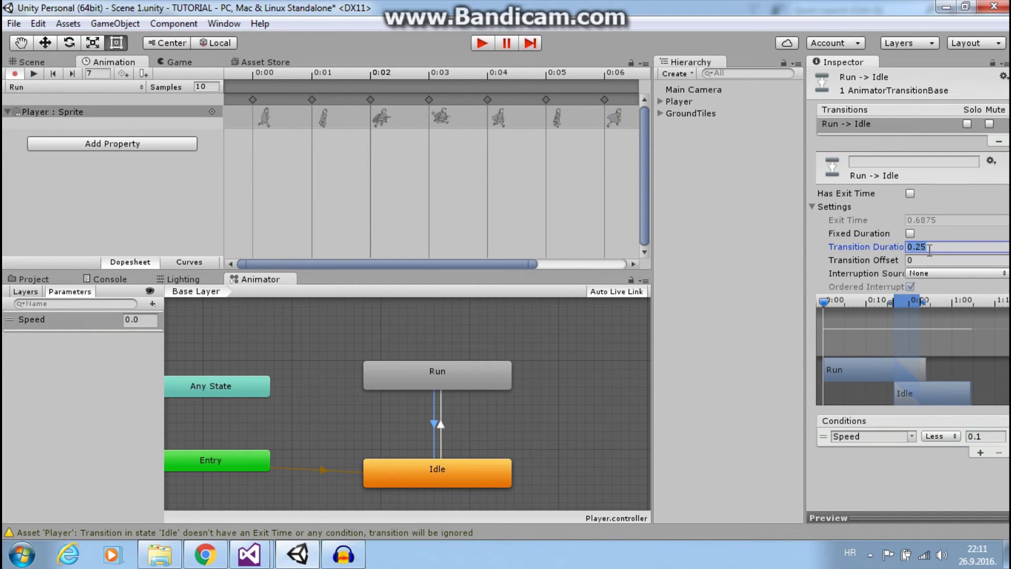
{"action": "type", "text": "0"}
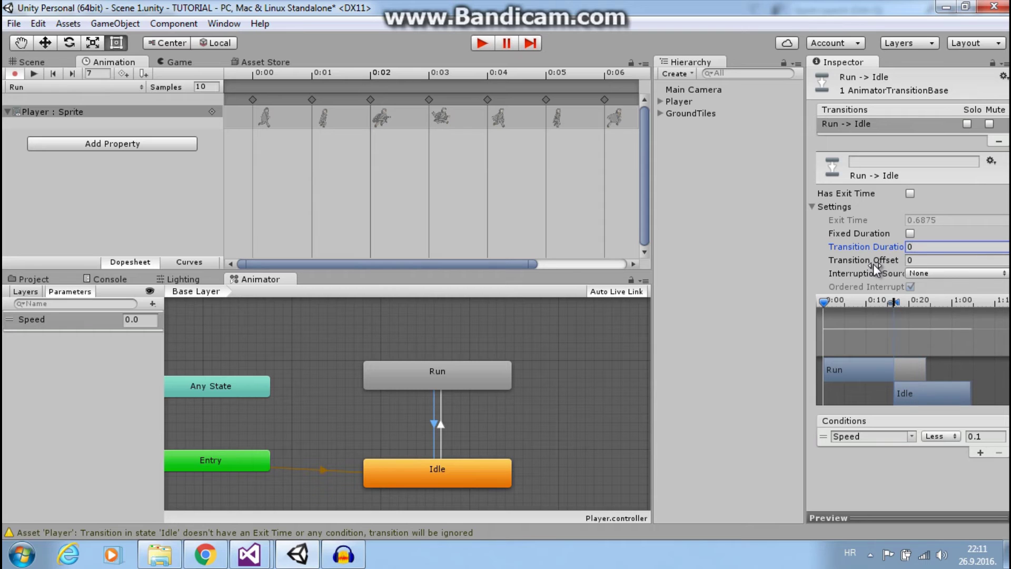
{"action": "left_click", "coordinate": [485, 47]}
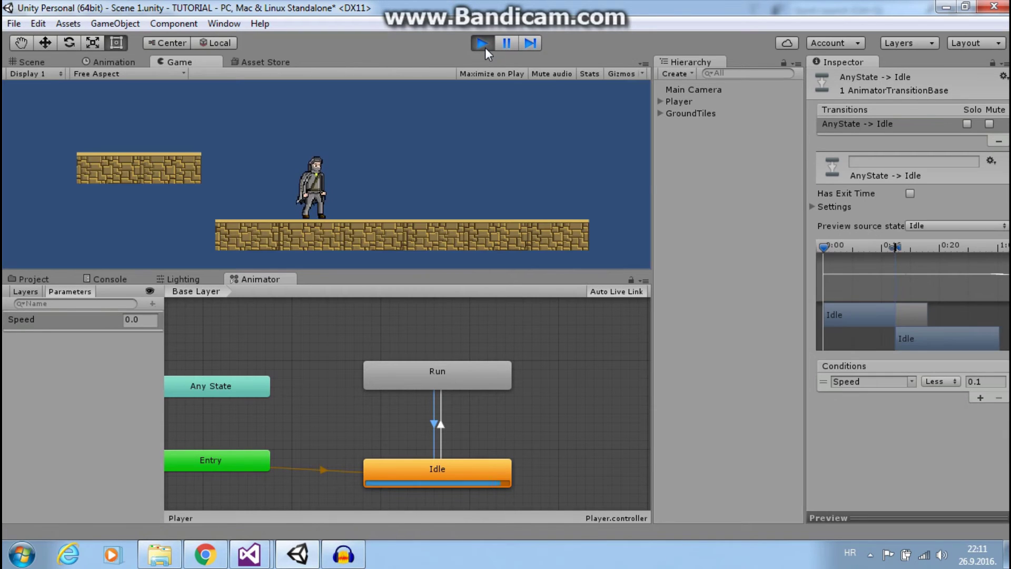
{"action": "key", "text": "Right"}
{"action": "key", "text": "space"}
{"action": "key", "text": "Left"}
{"action": "key", "text": "Right"}
{"action": "key", "text": "Left"}
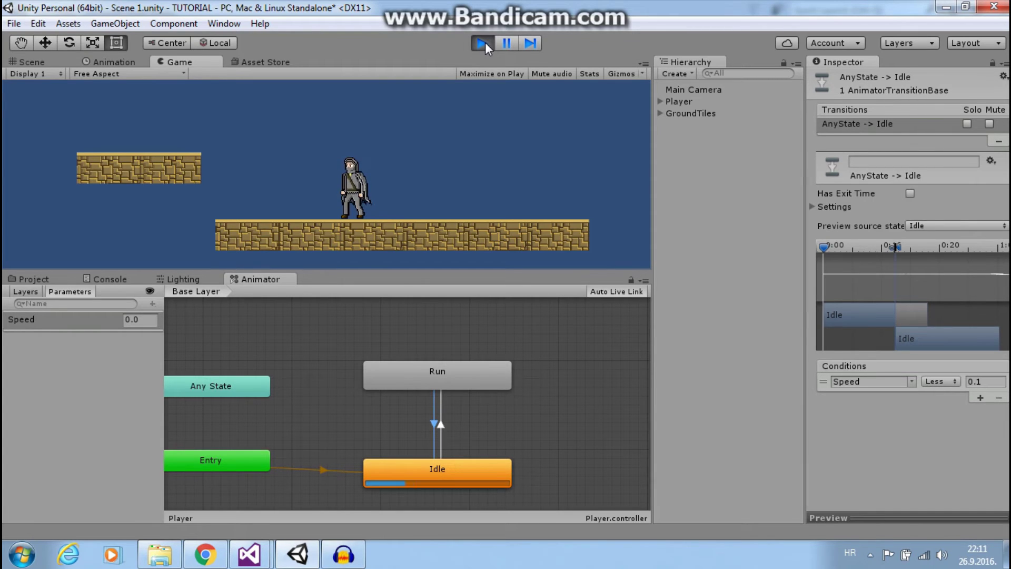
{"action": "left_click", "coordinate": [485, 42]}
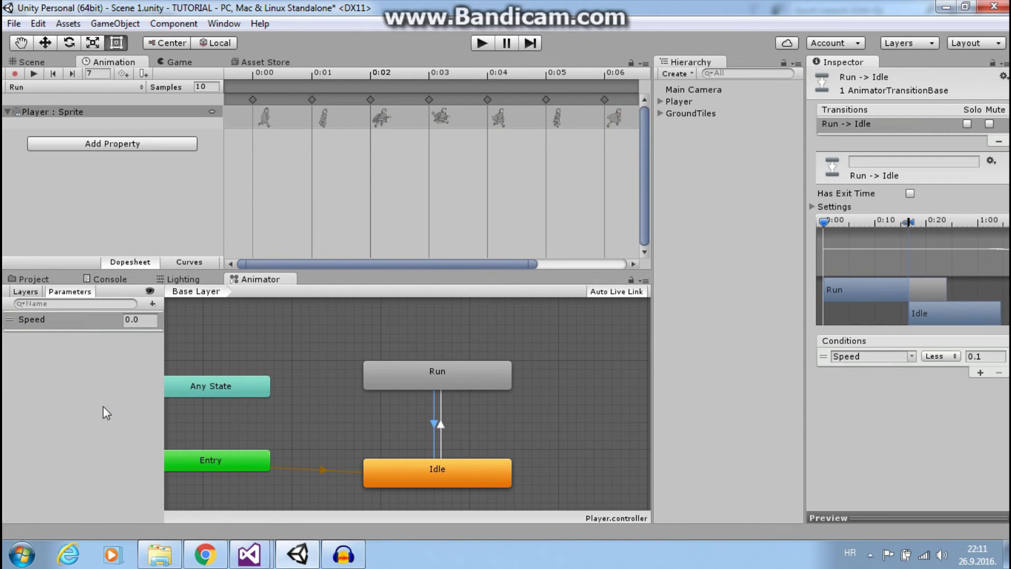
- Declare an Animator field named animation in PlayerControls
{"action": "mouse_move", "coordinate": [266, 548]}
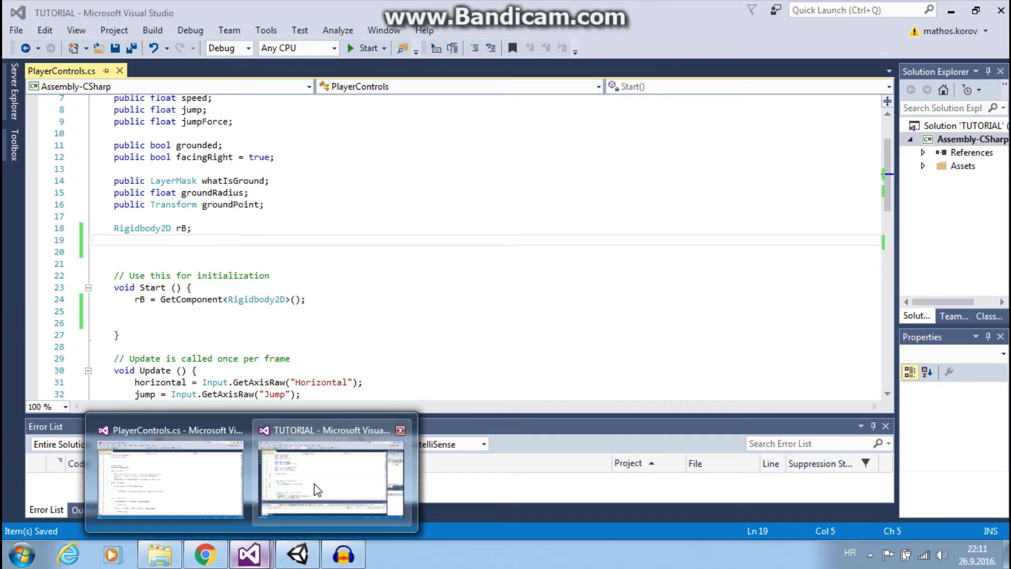
{"action": "left_click", "coordinate": [317, 489]}
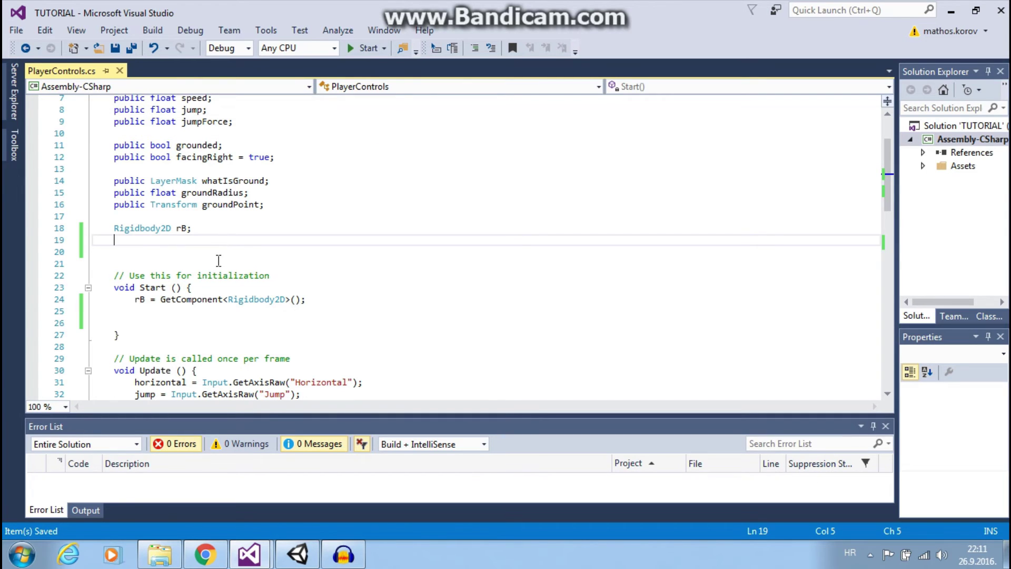
{"action": "type", "text": "A"}
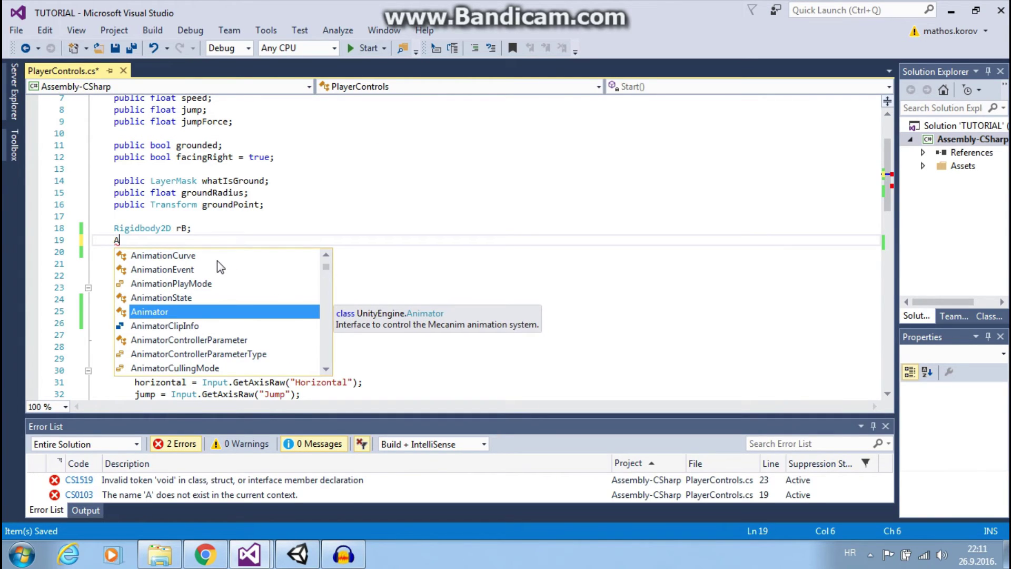
{"action": "type", "text": "ni"}
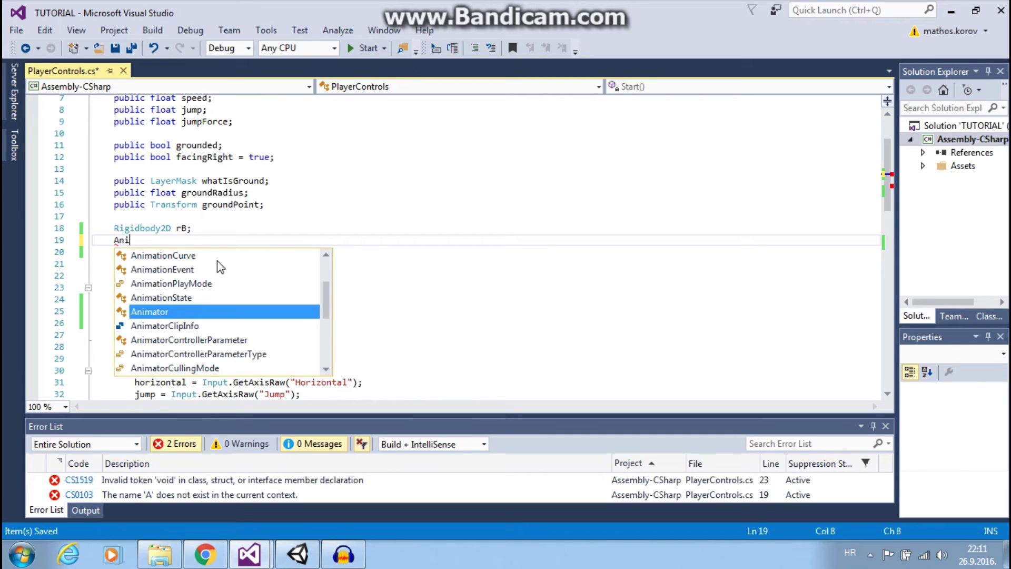
{"action": "type", "text": "mator animations"}
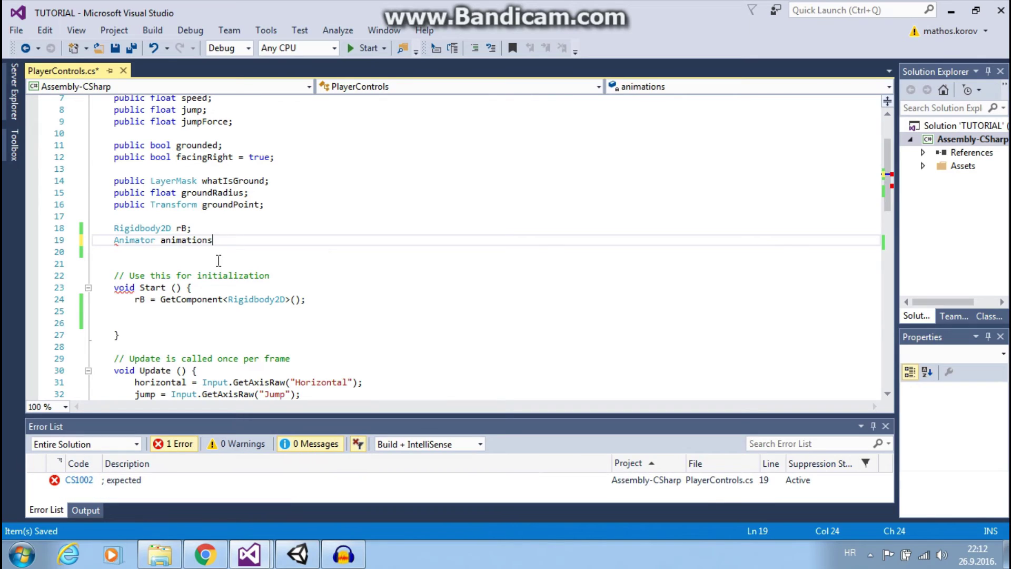
{"action": "key", "text": "BackSpace"}
{"action": "type", "text": ";"}
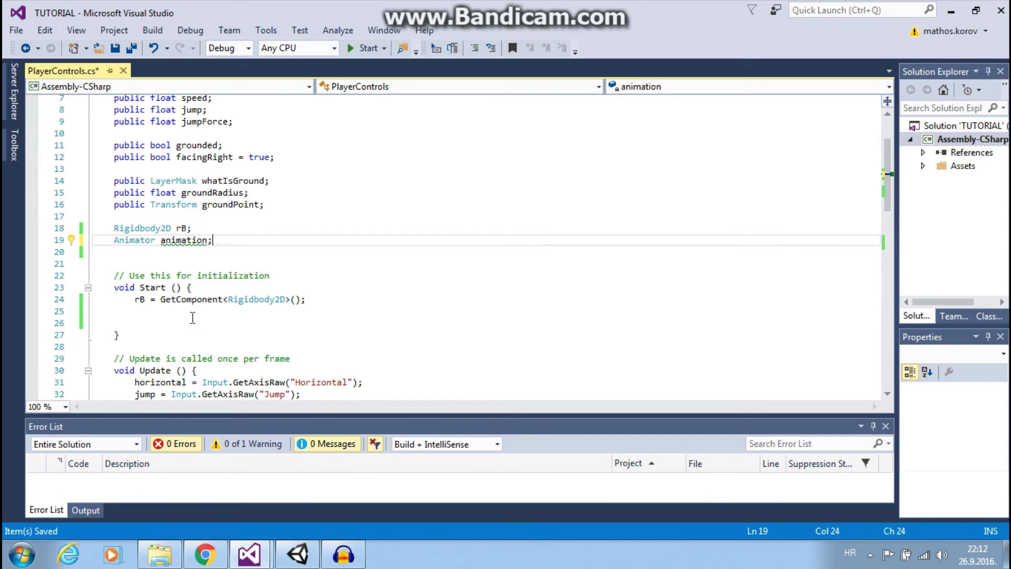
- Add 'animation = GetComponent<Animator>();' inside Start()
{"action": "left_click", "coordinate": [194, 314]}
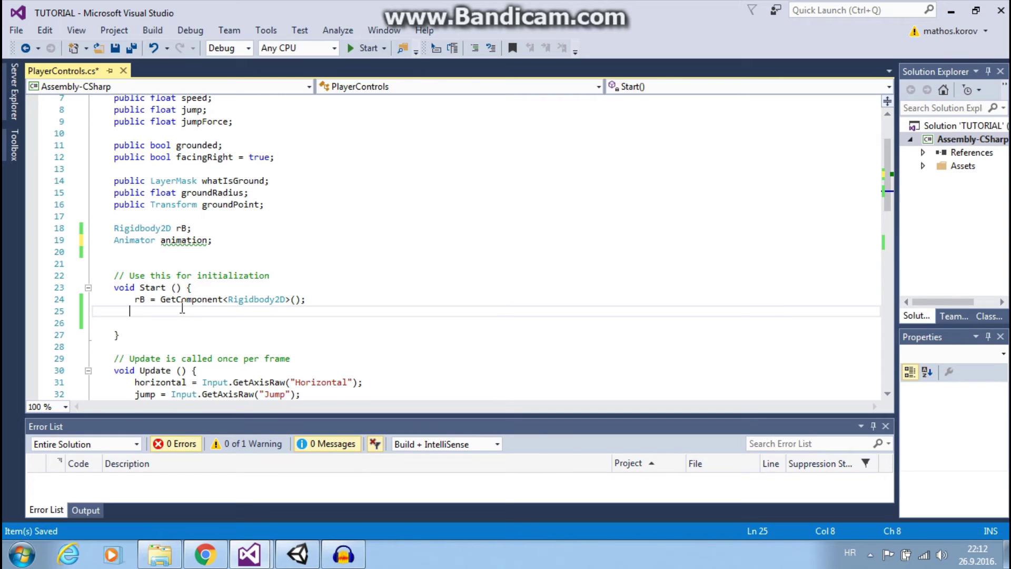
{"action": "type", "text": "anima"}
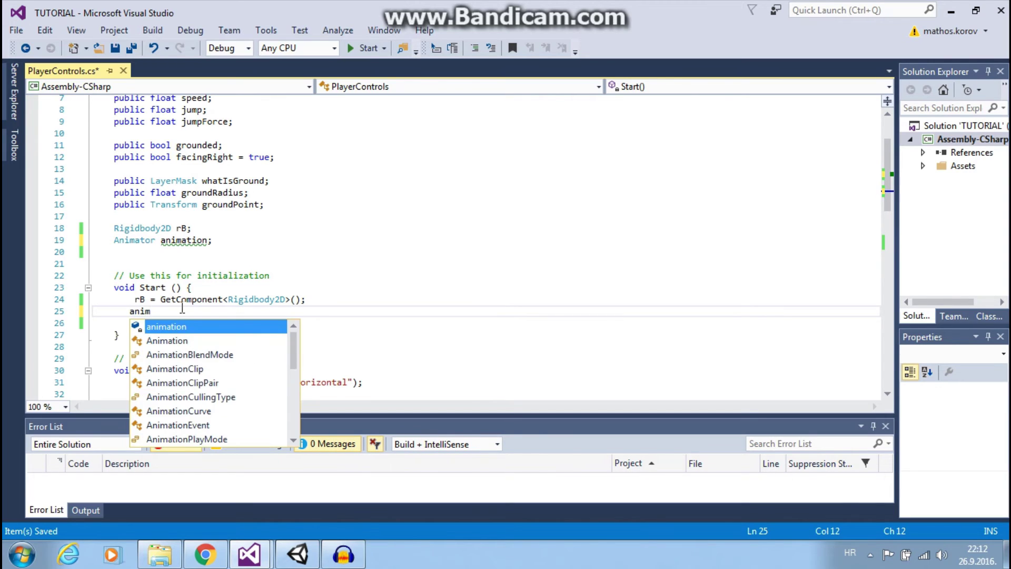
{"action": "key", "text": "Tab"}
{"action": "type", "text": "=GetComponent"}
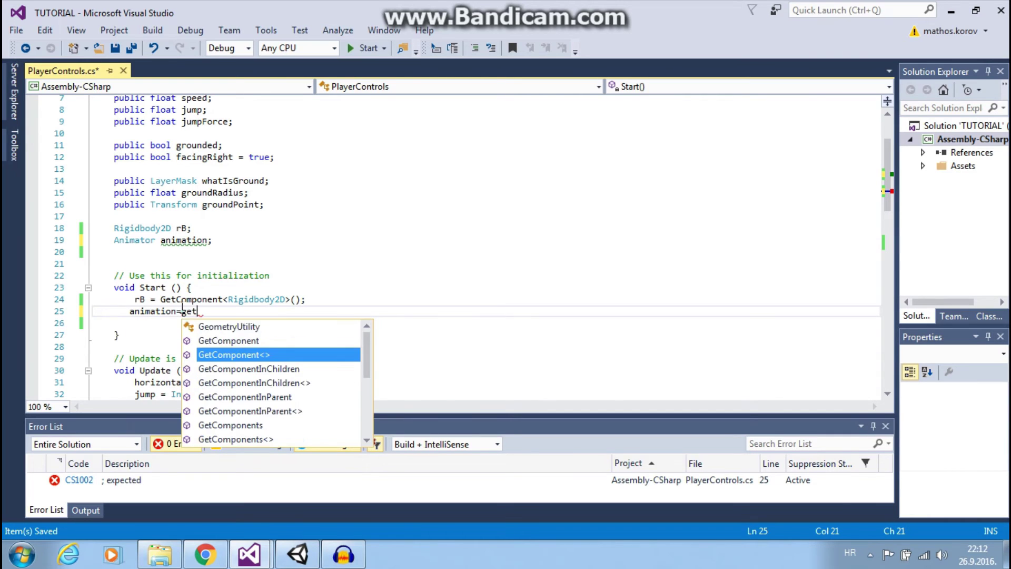
{"action": "key", "text": "Tab"}
{"action": "type", "text": "<Anima"}
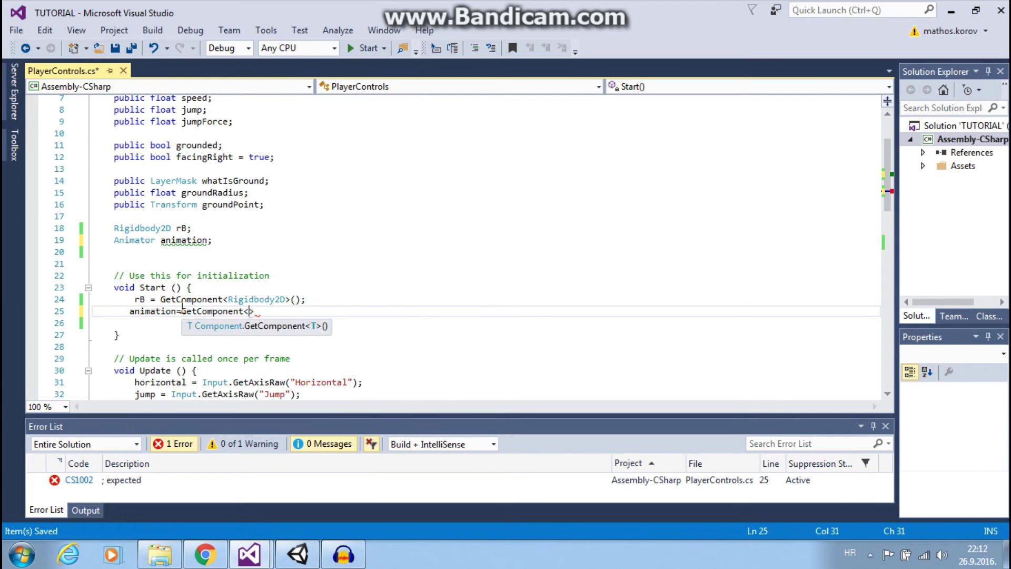
{"action": "key", "text": "Tab"}
{"action": "key", "text": "Right"}
{"action": "type", "text": "();"}
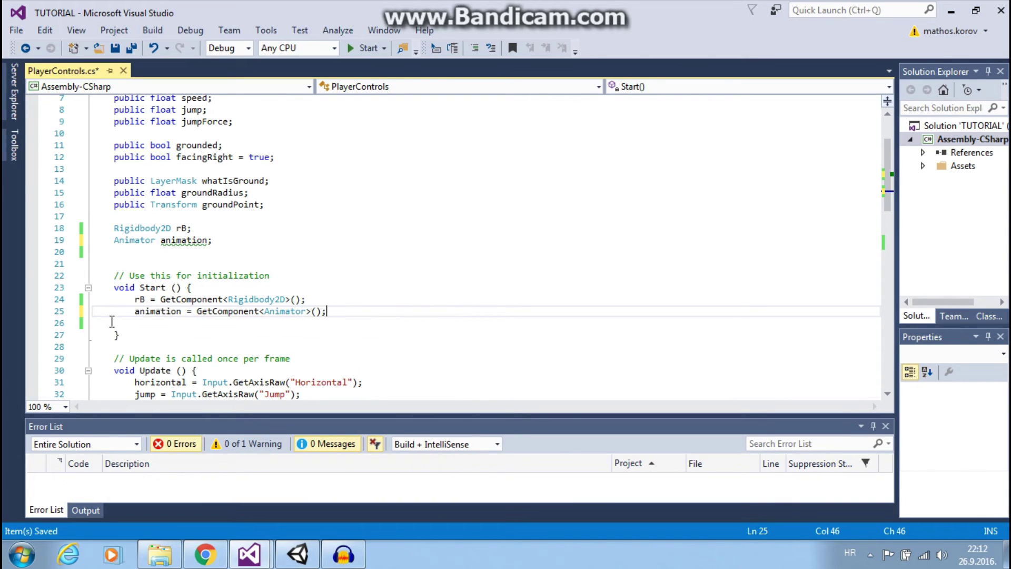
{"action": "left_click_drag", "start_coordinate": [132, 312], "coordinate": [181, 312]}
- Begin a new line at the end of FixedUpdate calling animation.SetFloat
{"action": "left_click", "coordinate": [298, 553]}
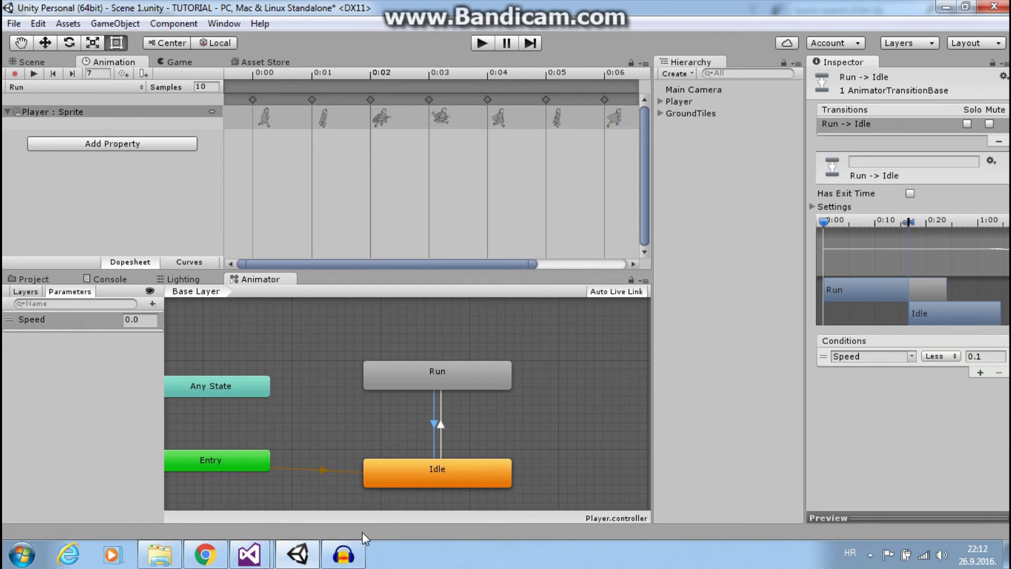
{"action": "mouse_move", "coordinate": [249, 554]}
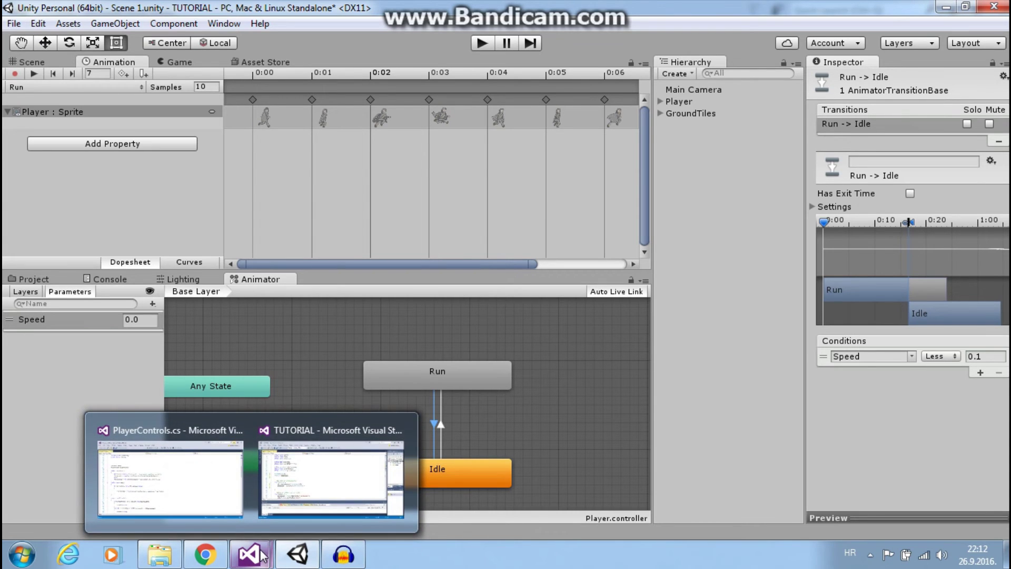
{"action": "left_click", "coordinate": [315, 501]}
{"action": "scroll", "coordinate": [279, 347], "scroll_direction": "down", "scroll_amount": 8}
{"action": "scroll", "coordinate": [200, 279], "scroll_direction": "up", "scroll_amount": 3}
{"action": "left_click", "coordinate": [158, 341]}
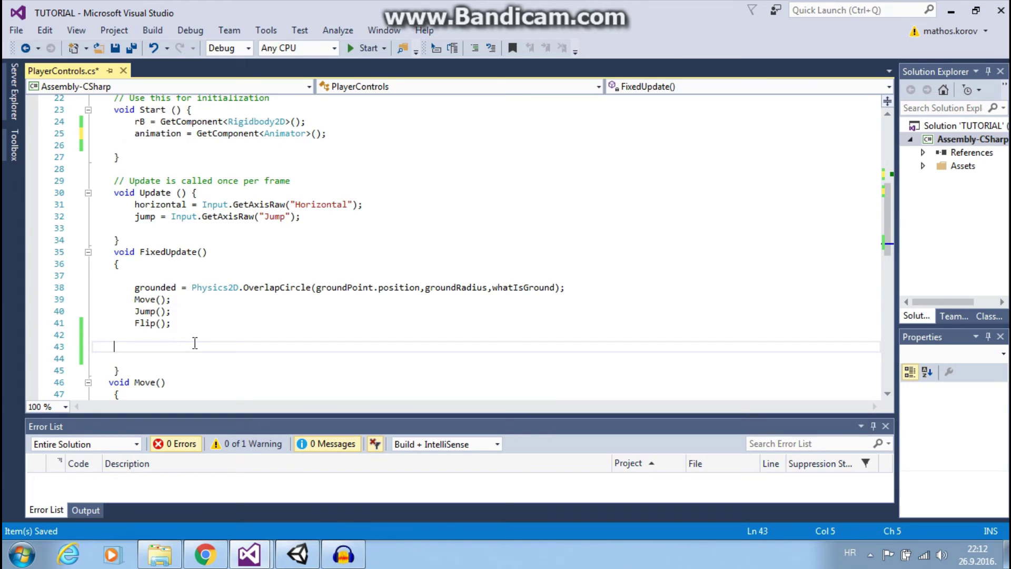
{"action": "type", "text": "anima"}
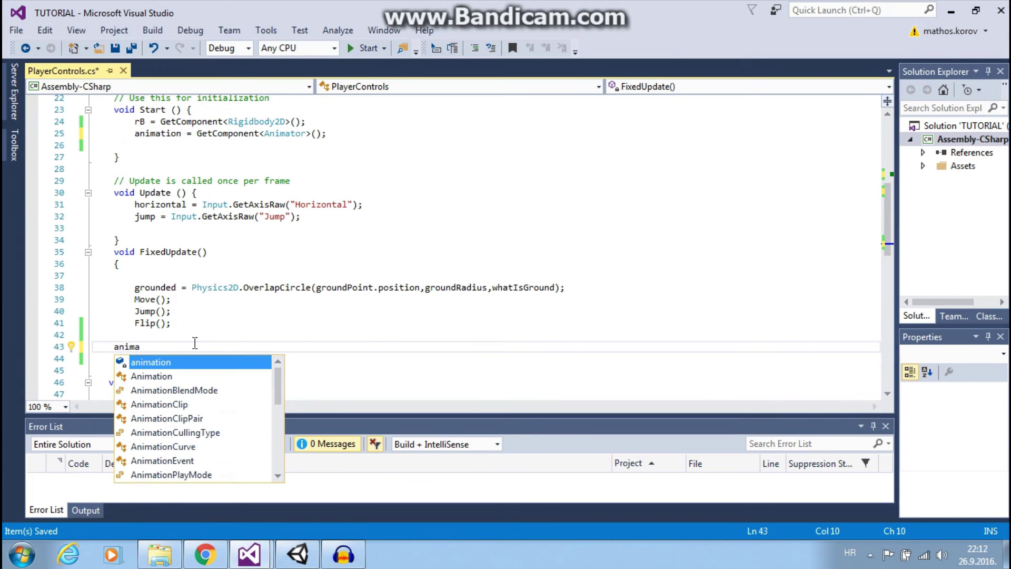
{"action": "key", "text": "Tab"}
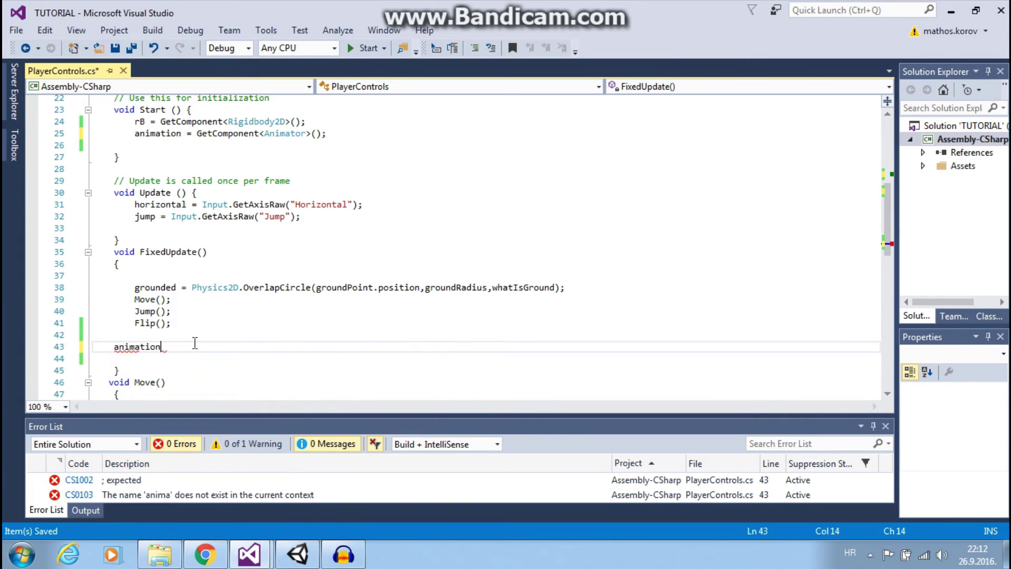
{"action": "type", "text": ".set"}
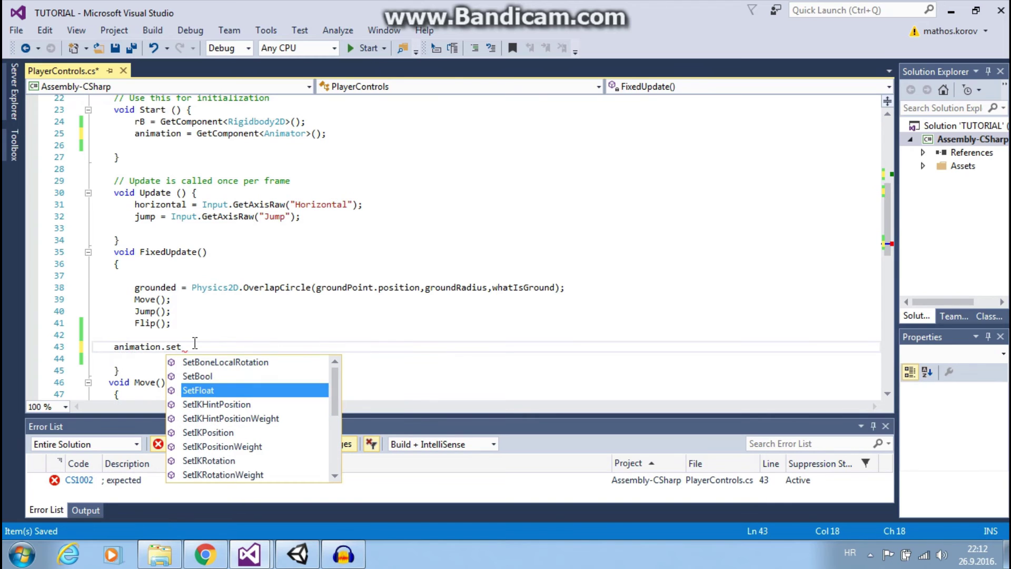
{"action": "key", "text": "Tab"}
- Pass "Speed" and Mathf.Abs(rB.velocity.x) to SetFloat, then save the script
{"action": "type", "text": "("}
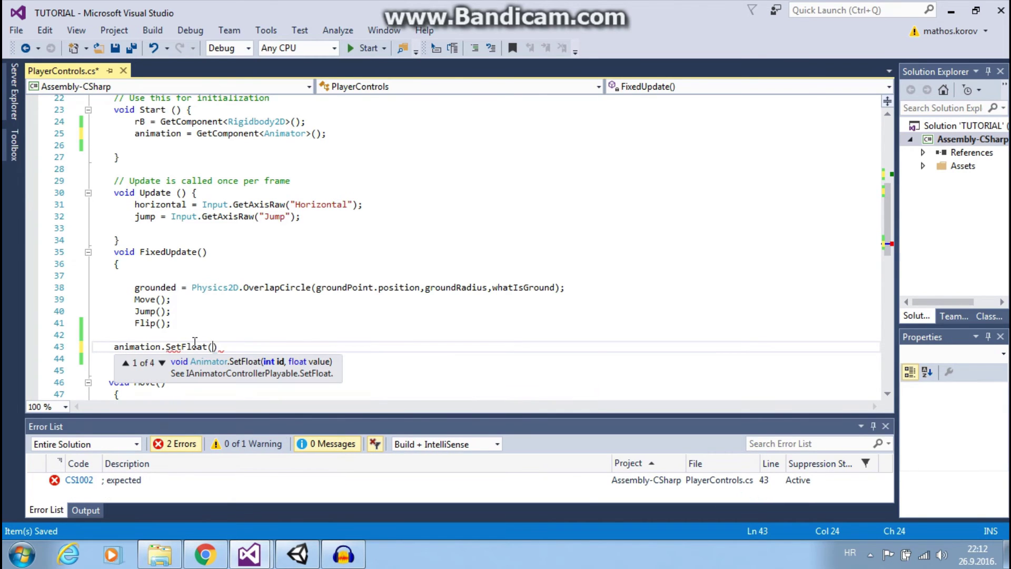
{"action": "type", "text": "\""}
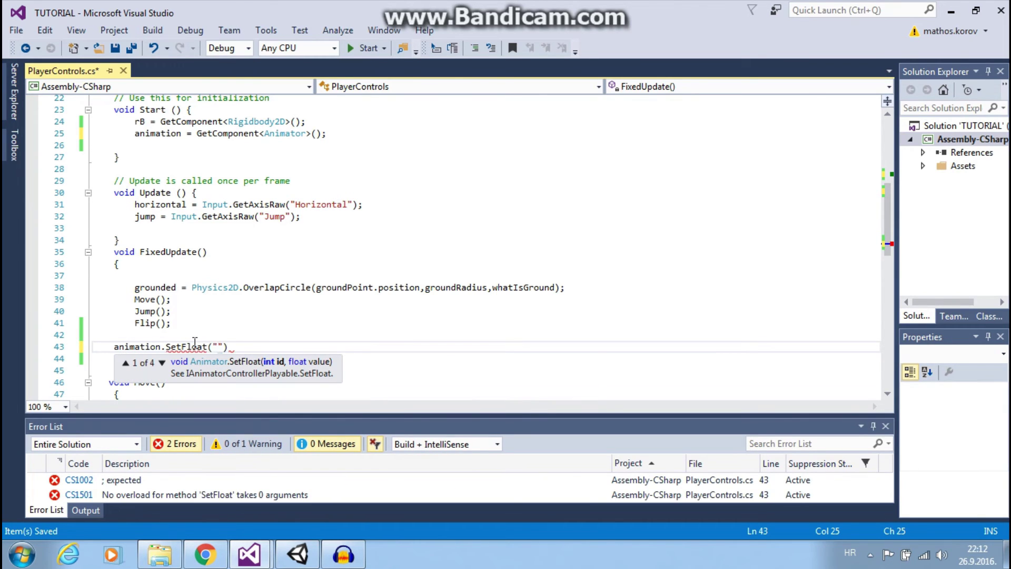
{"action": "type", "text": "Speed"}
{"action": "key", "text": "Right"}
{"action": "type", "text": ";m"}
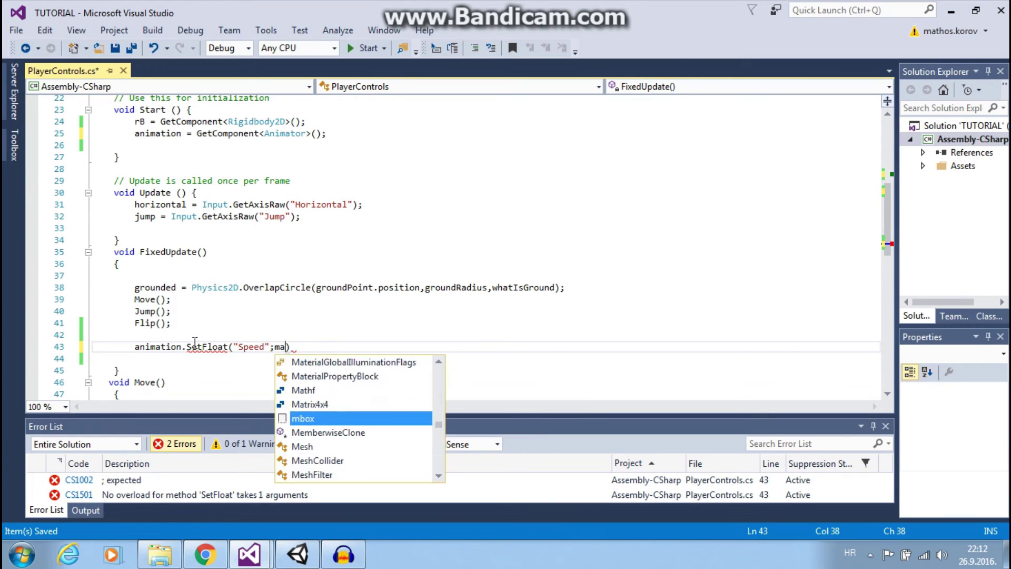
{"action": "key", "text": "BackSpace"}
{"action": "key", "text": "BackSpace"}
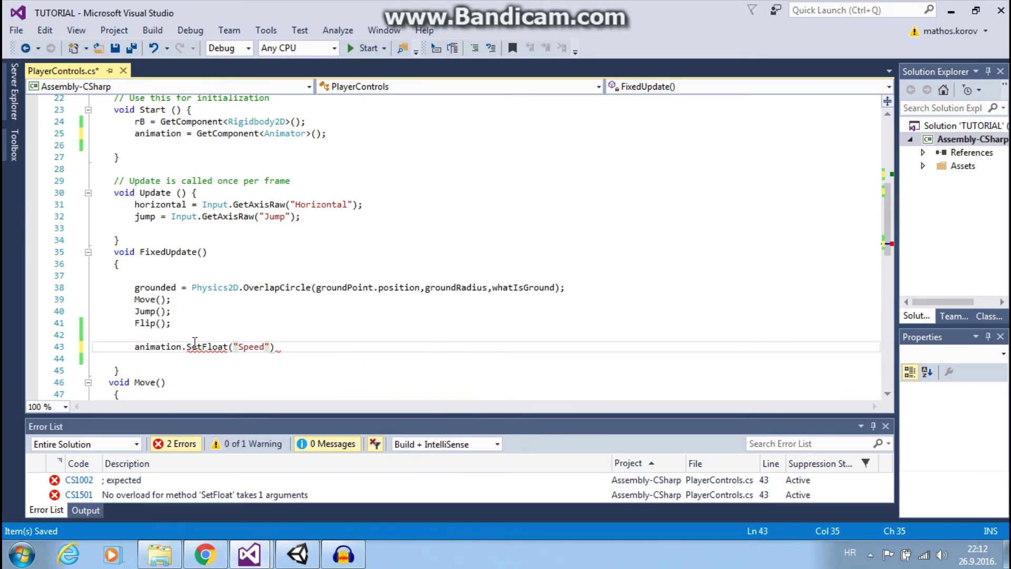
{"action": "type", "text": ",Mat"}
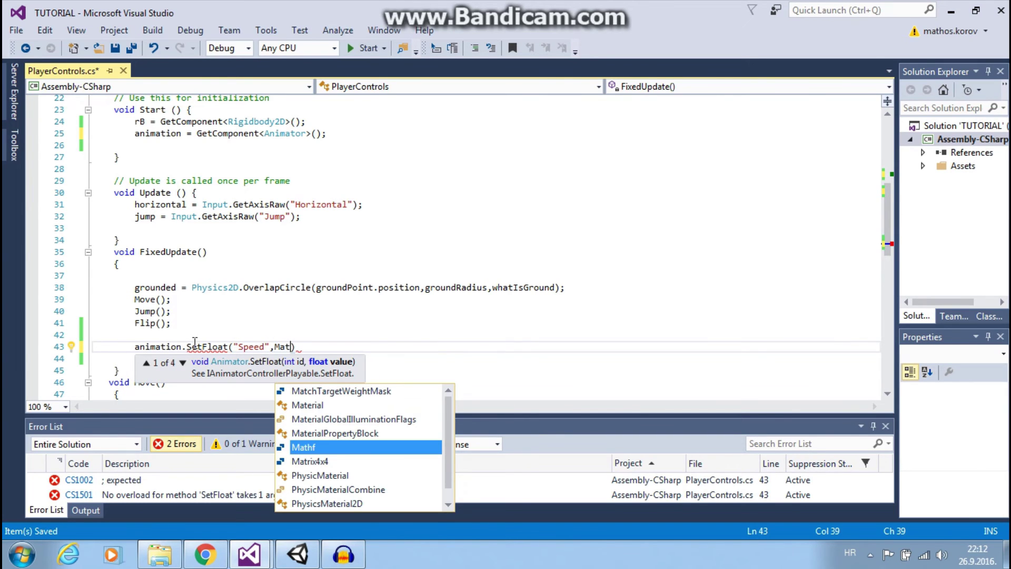
{"action": "key", "text": "Tab"}
{"action": "type", "text": "."}
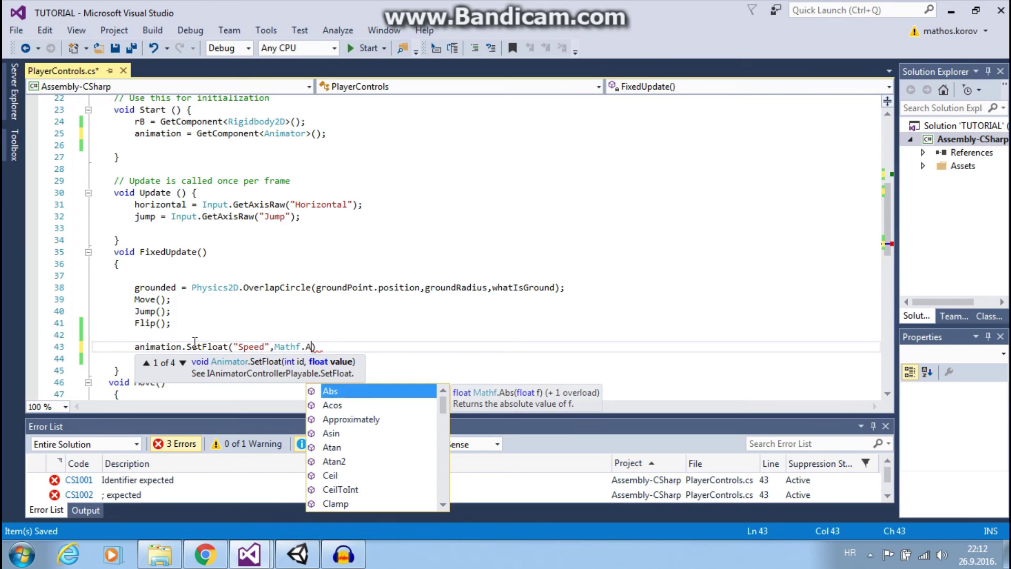
{"action": "type", "text": "Abs("}
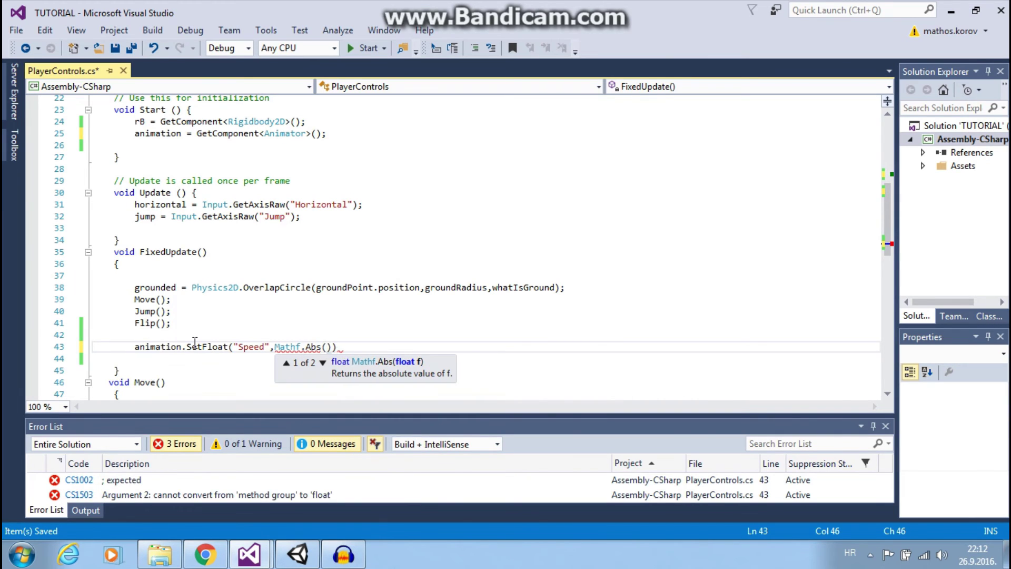
{"action": "type", "text": "rB."}
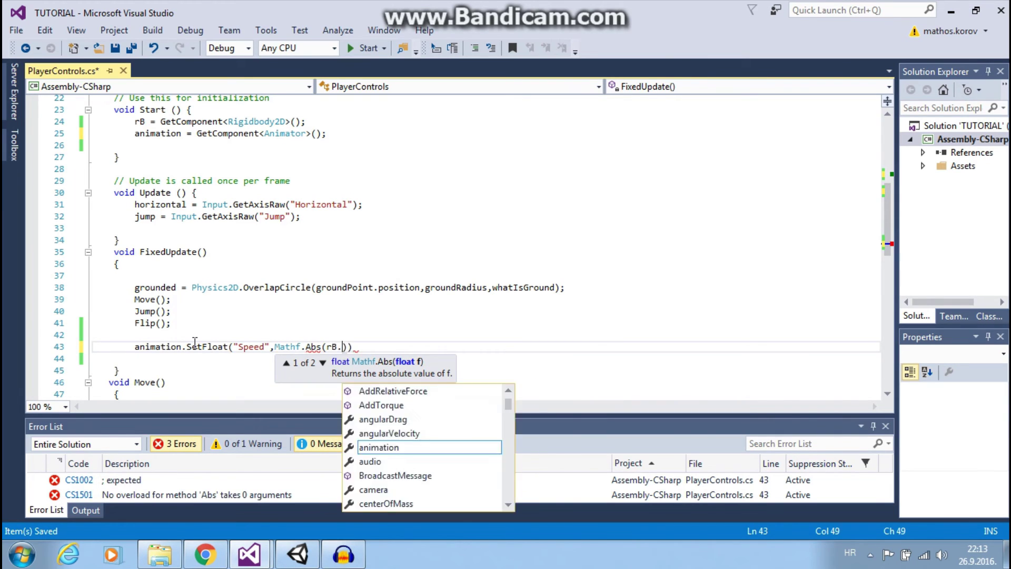
{"action": "type", "text": "velocity.x"}
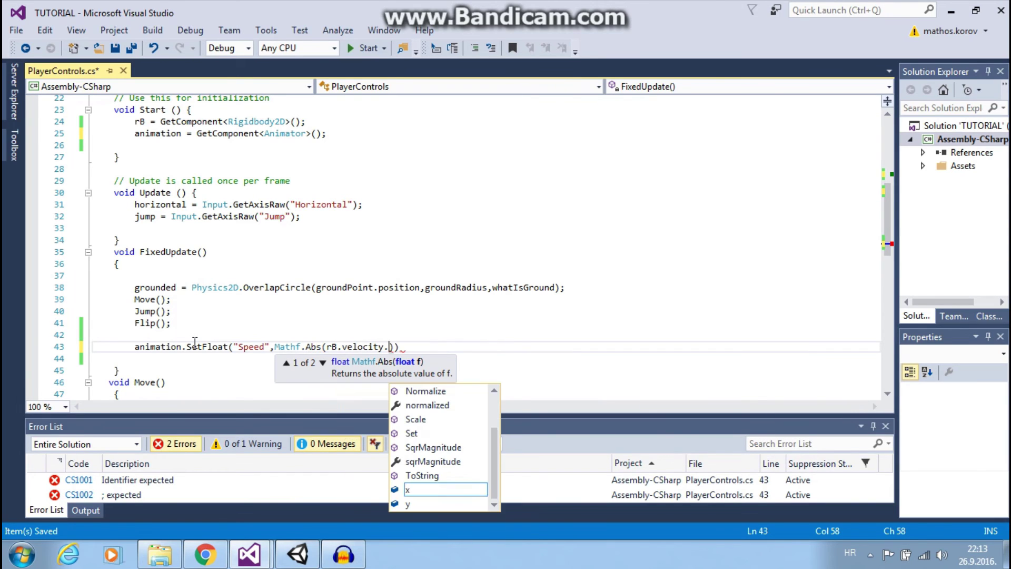
{"action": "type", "text": "));"}
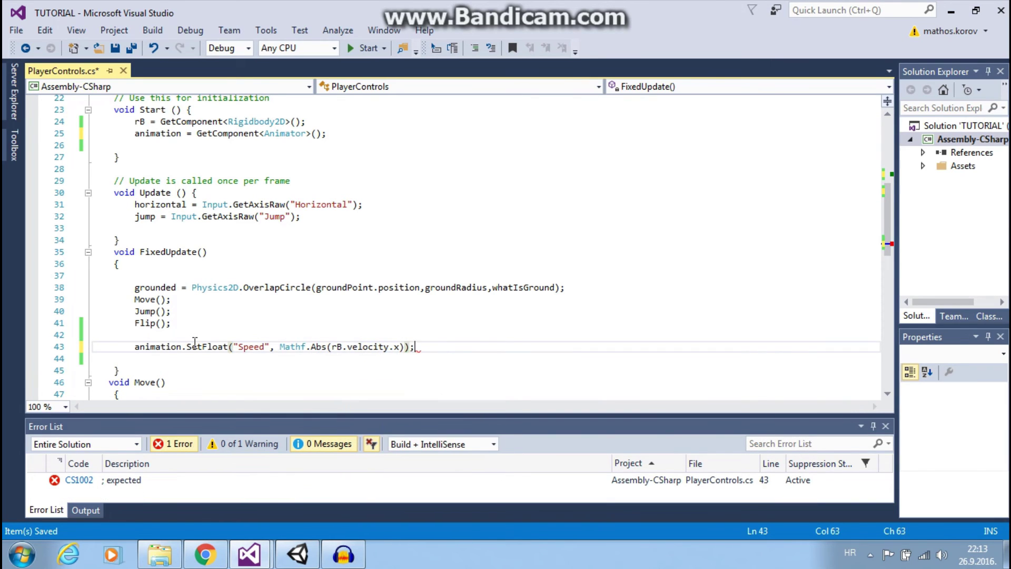
{"action": "key", "text": "ctrl+s"}
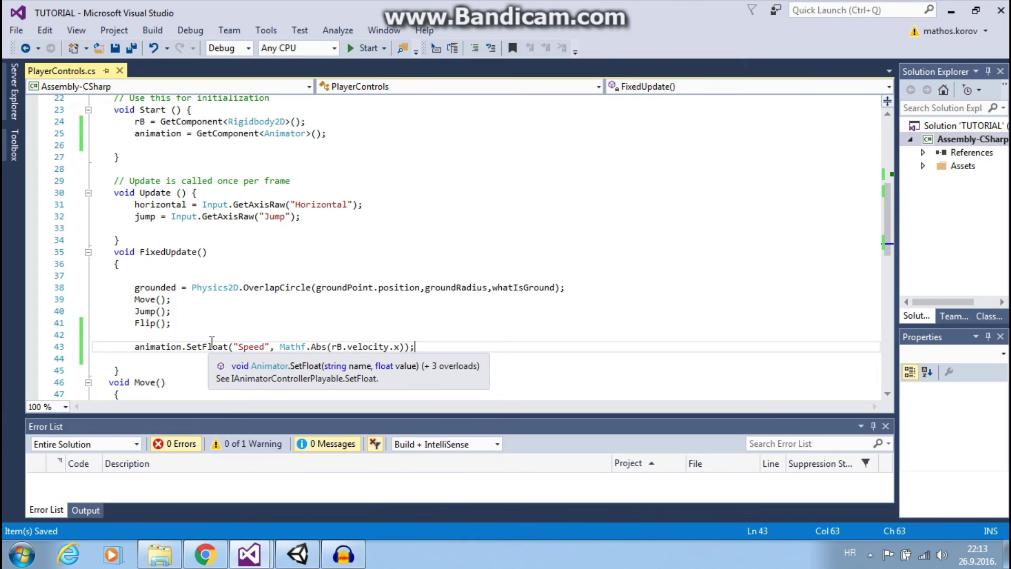
{"action": "left_click_drag", "start_coordinate": [135, 351], "coordinate": [441, 342]}
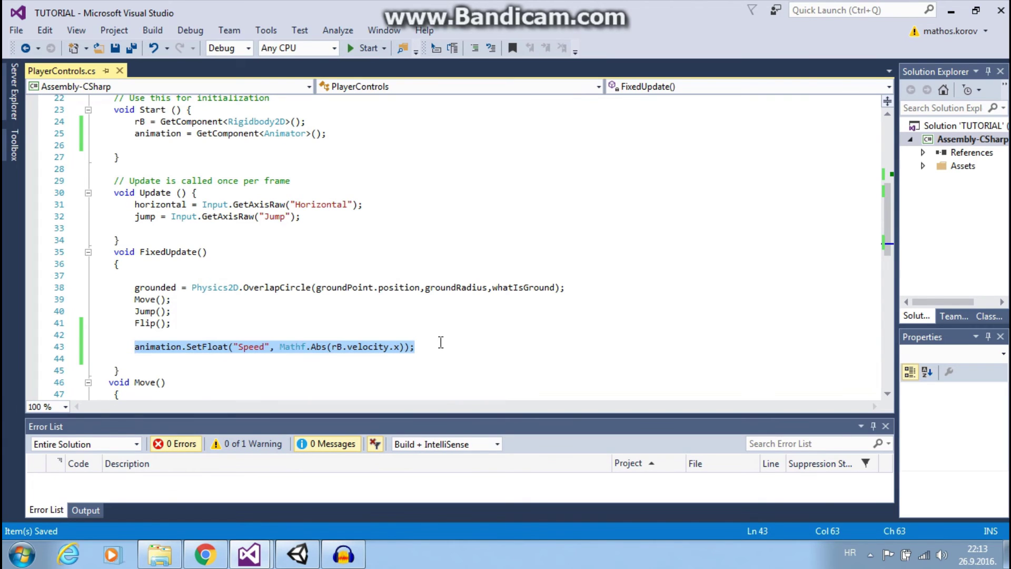
{"action": "left_click", "coordinate": [237, 349]}
{"action": "left_click_drag", "start_coordinate": [237, 350], "coordinate": [278, 349]}
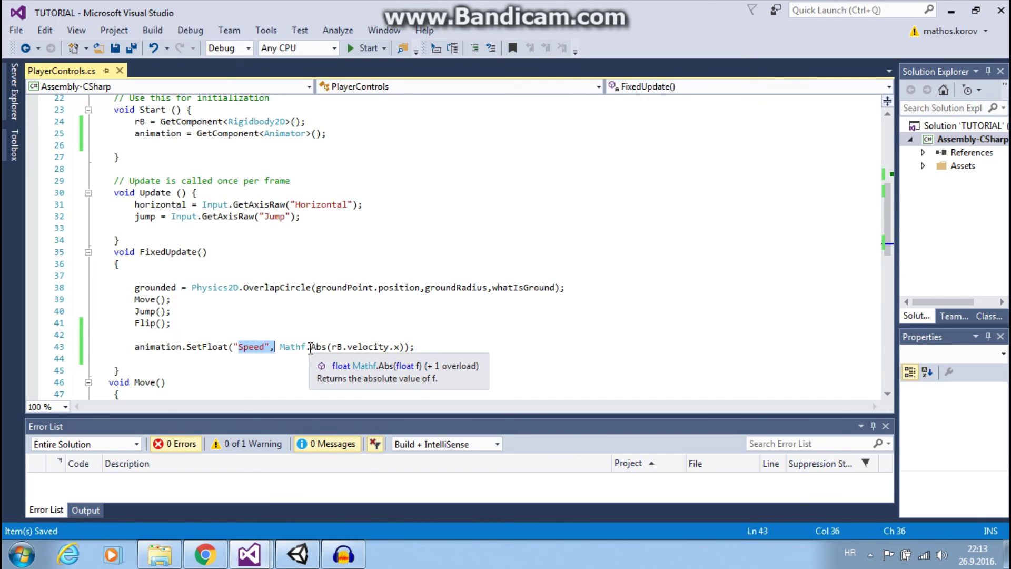
{"action": "left_click_drag", "start_coordinate": [311, 347], "coordinate": [407, 349]}
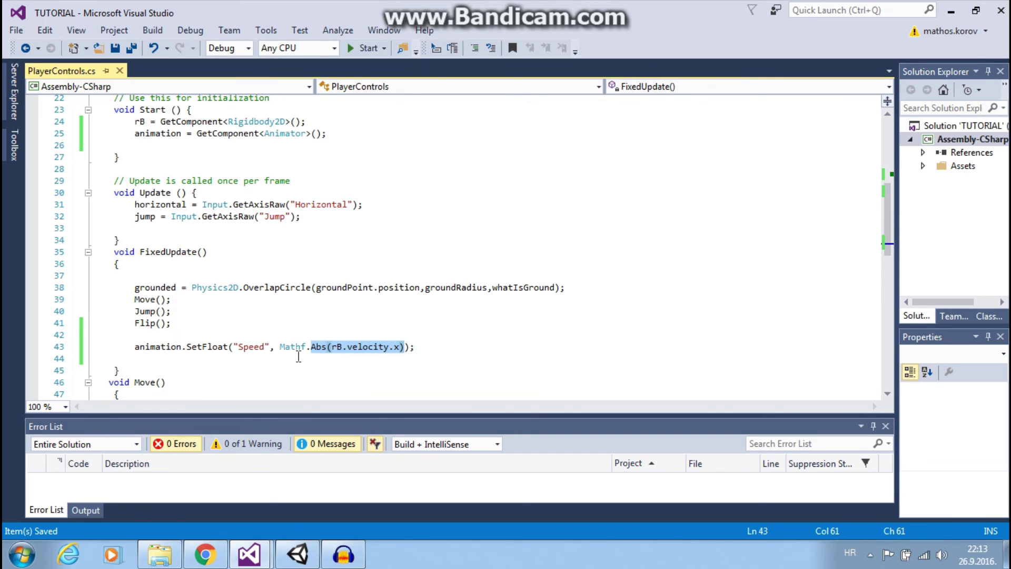
{"action": "left_click_drag", "start_coordinate": [234, 347], "coordinate": [270, 348]}
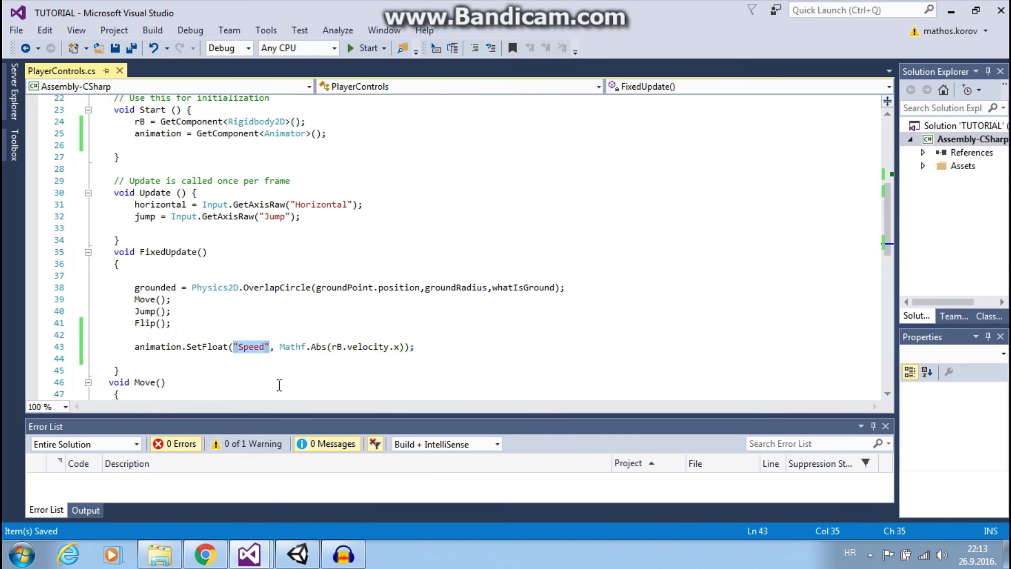
- Back in Unity, show the Scene view and enter play mode
{"action": "left_click", "coordinate": [297, 554]}
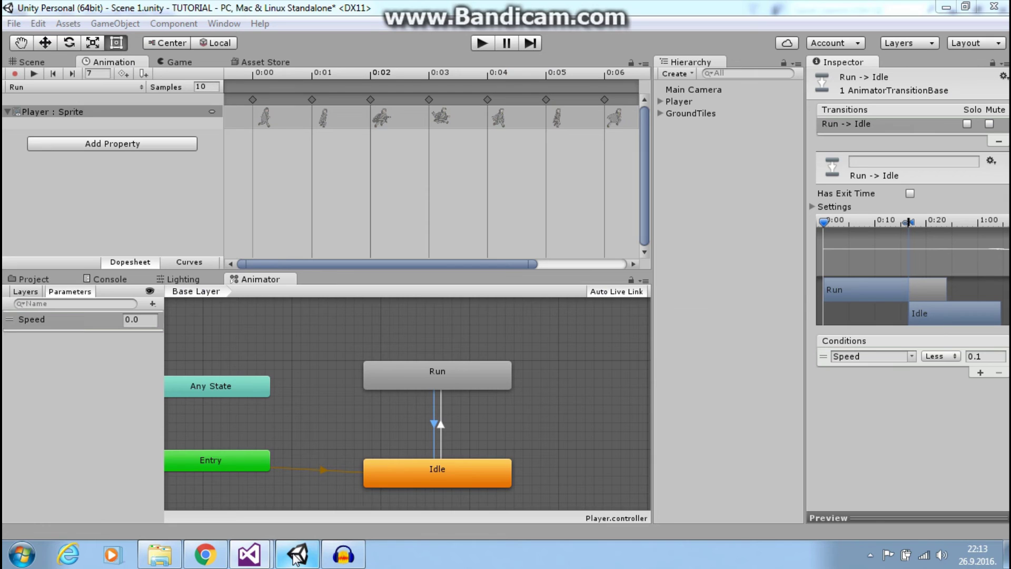
{"action": "left_click", "coordinate": [29, 62]}
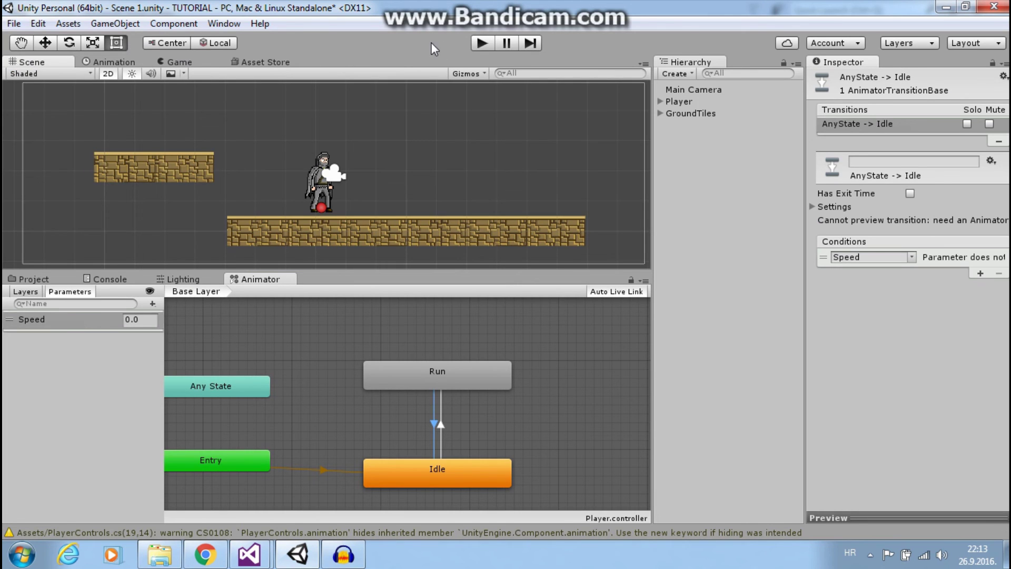
{"action": "left_click", "coordinate": [479, 41]}
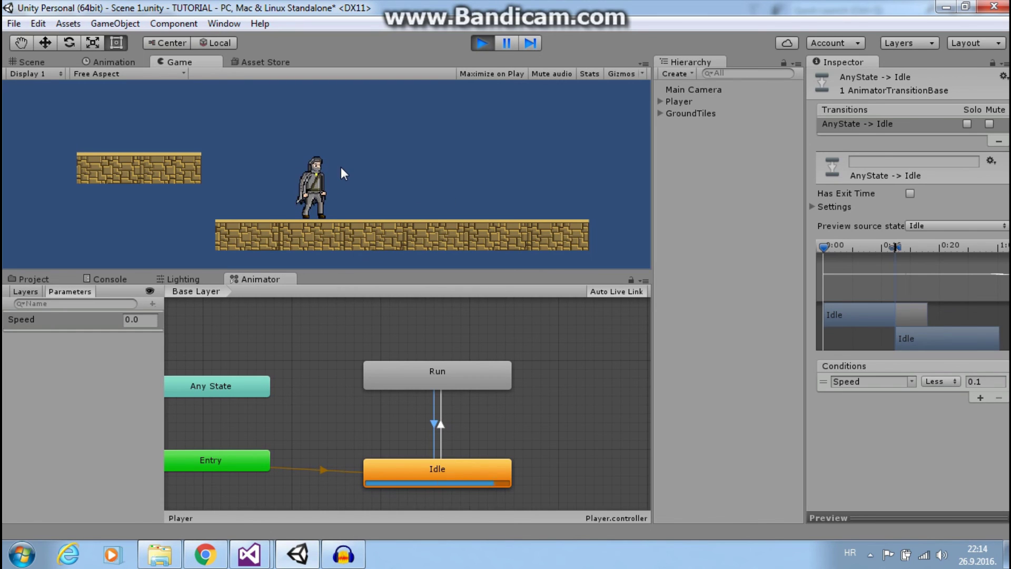
- Run the player left and right with a jump, then stop so it returns to Idle
{"action": "key", "text": "Right"}
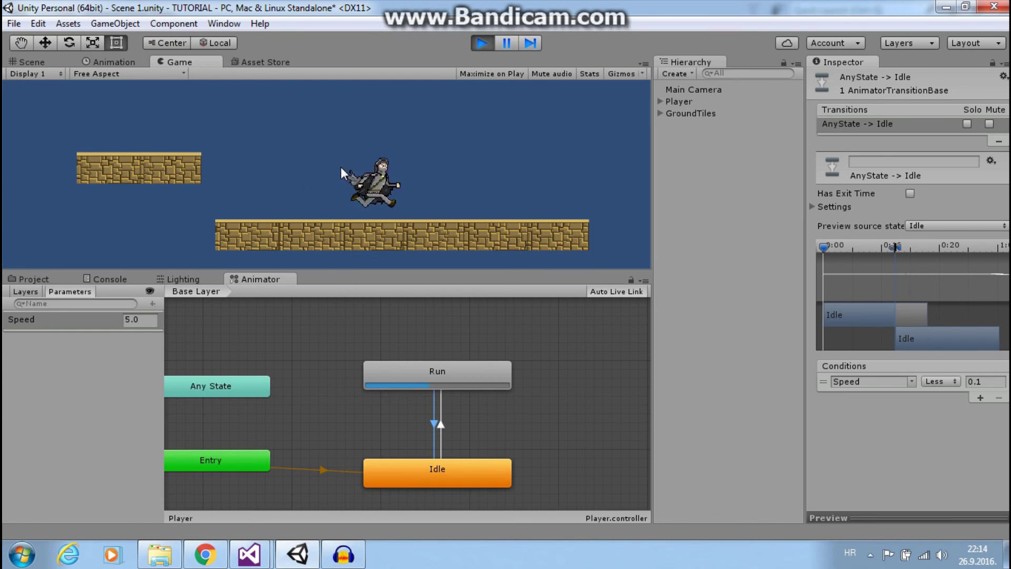
{"action": "key", "text": "Left"}
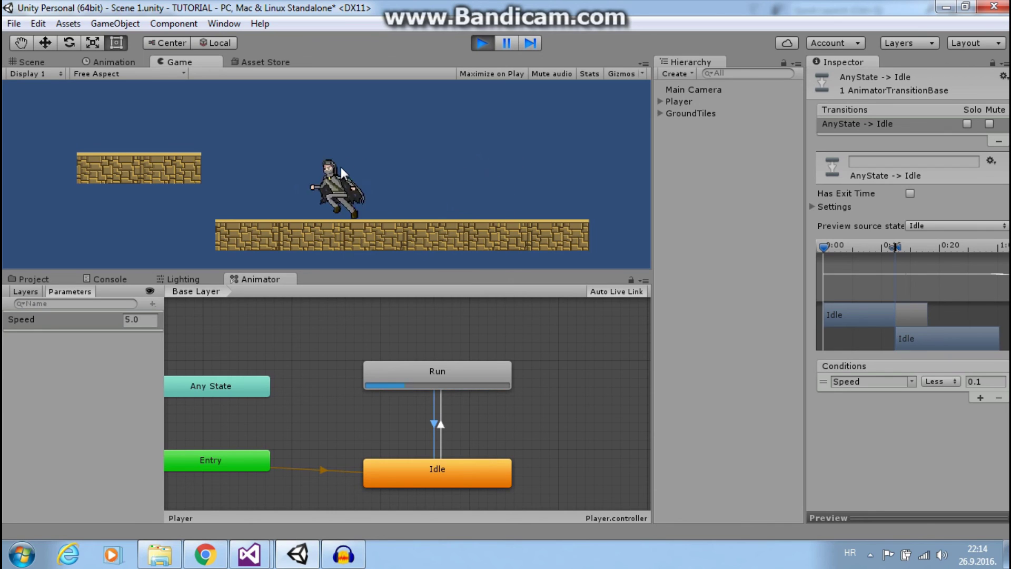
{"action": "key", "text": "space"}
{"action": "key", "text": "Left"}
{"action": "key", "text": "Right"}
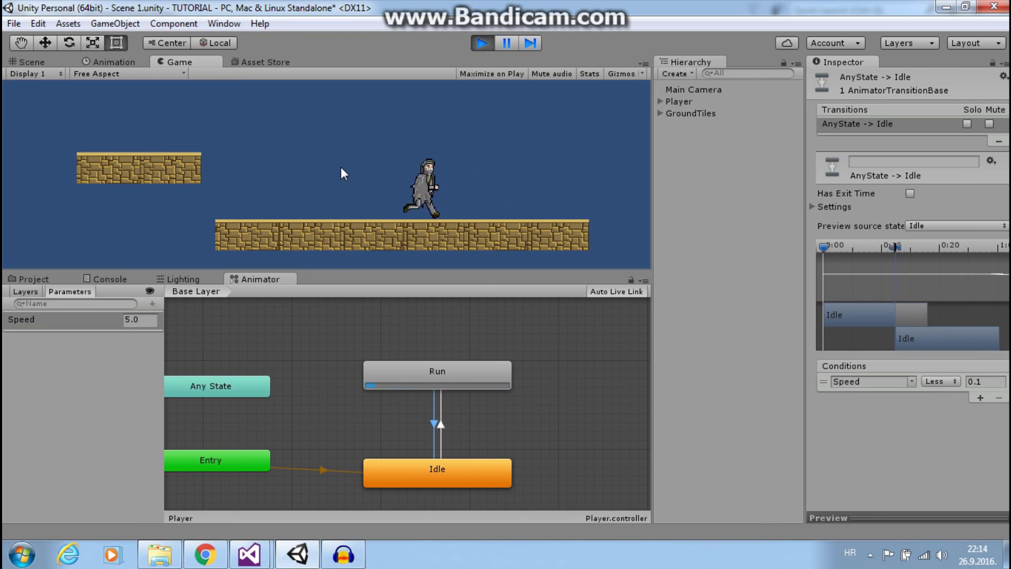
{"action": "key", "text": "Left"}
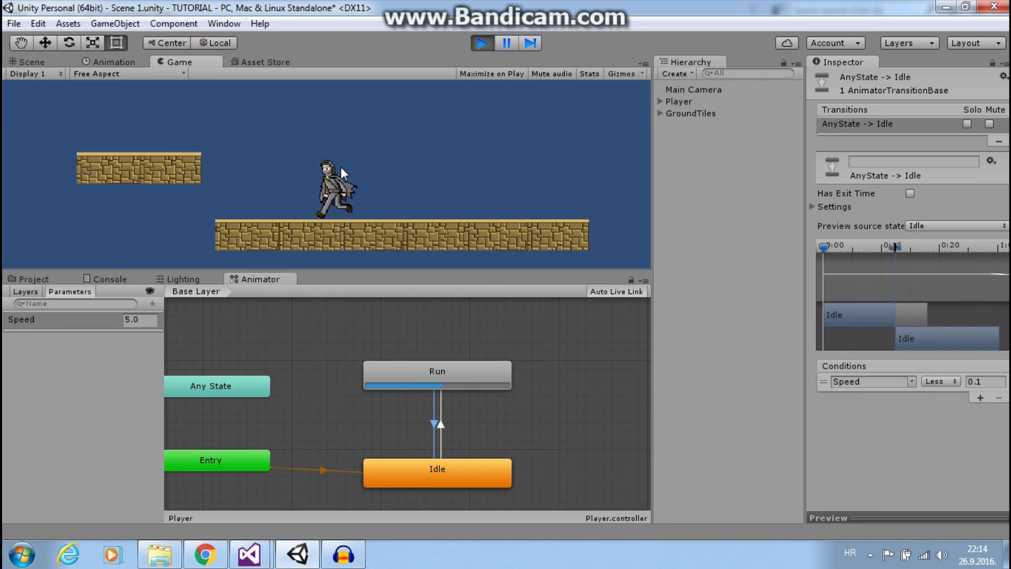
{"action": "key", "text": "Left"}
{"action": "key", "text": "Right"}
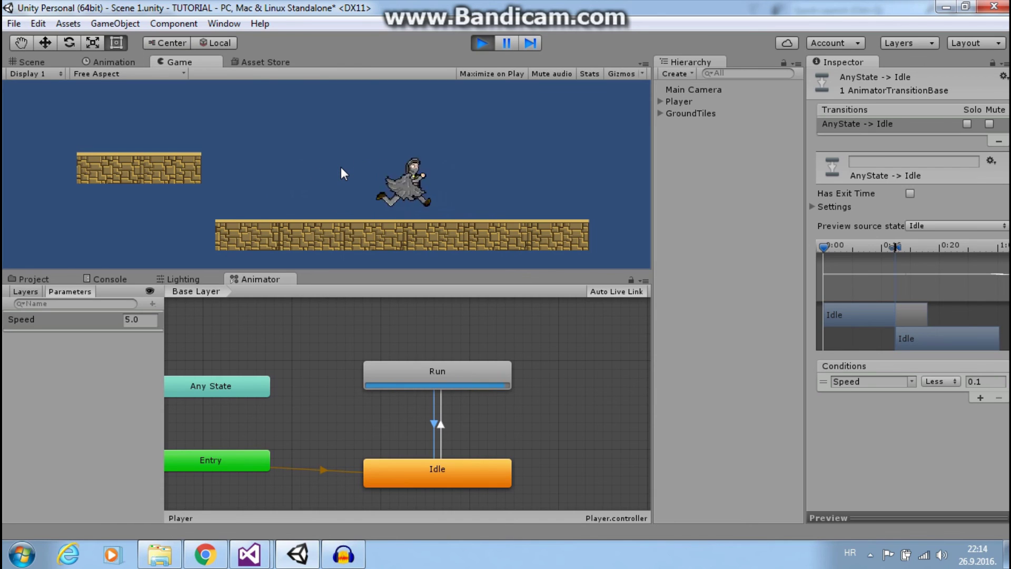
{"action": "key", "text": "Left"}
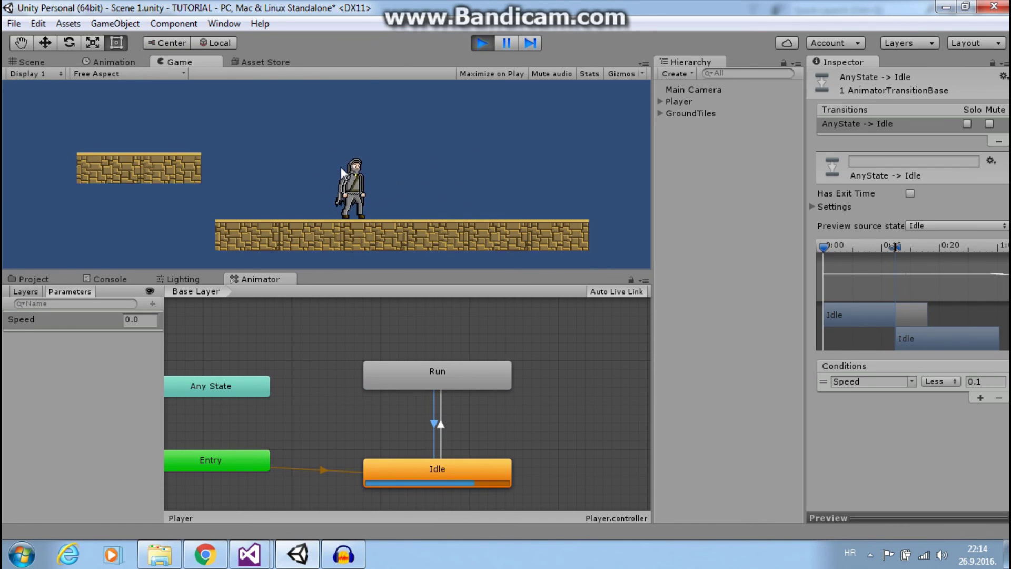